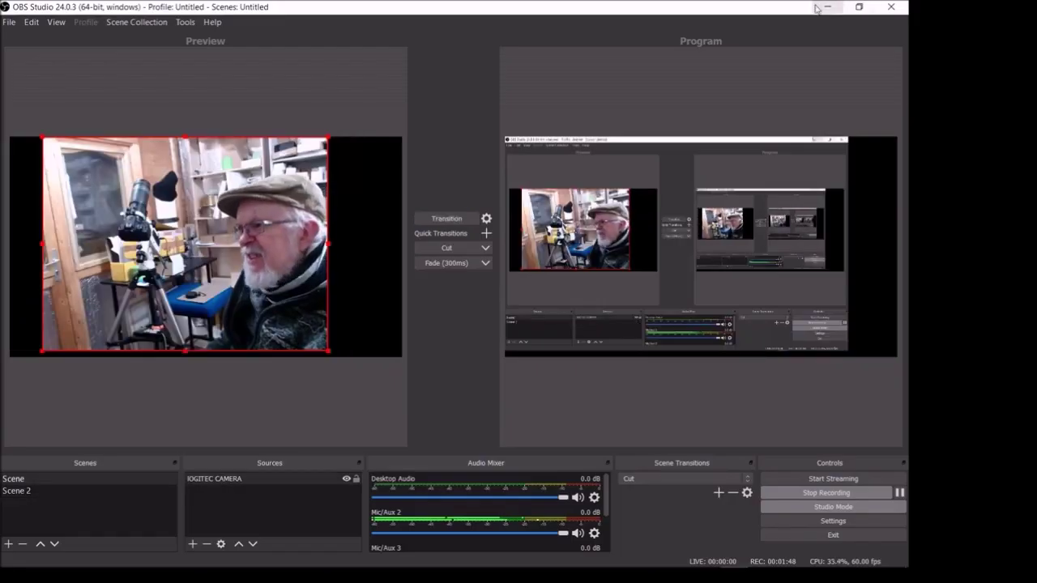
Minimise OBS Studio to reveal iOptron Commander on the desktop
left_click(815, 10)
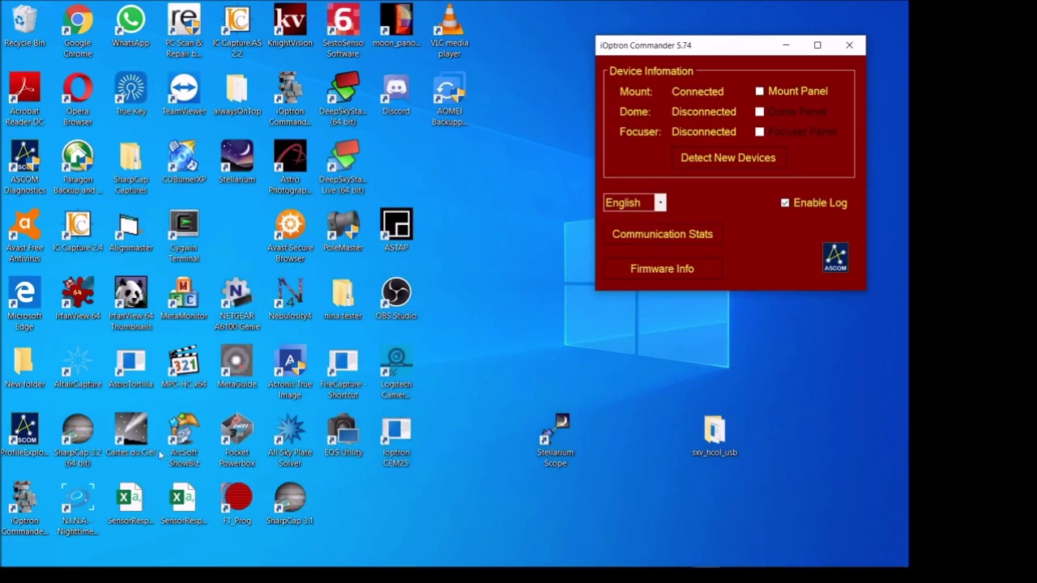
Close iOptron Commander, accepting the warning that ASCOM connections will end
left_click(849, 45)
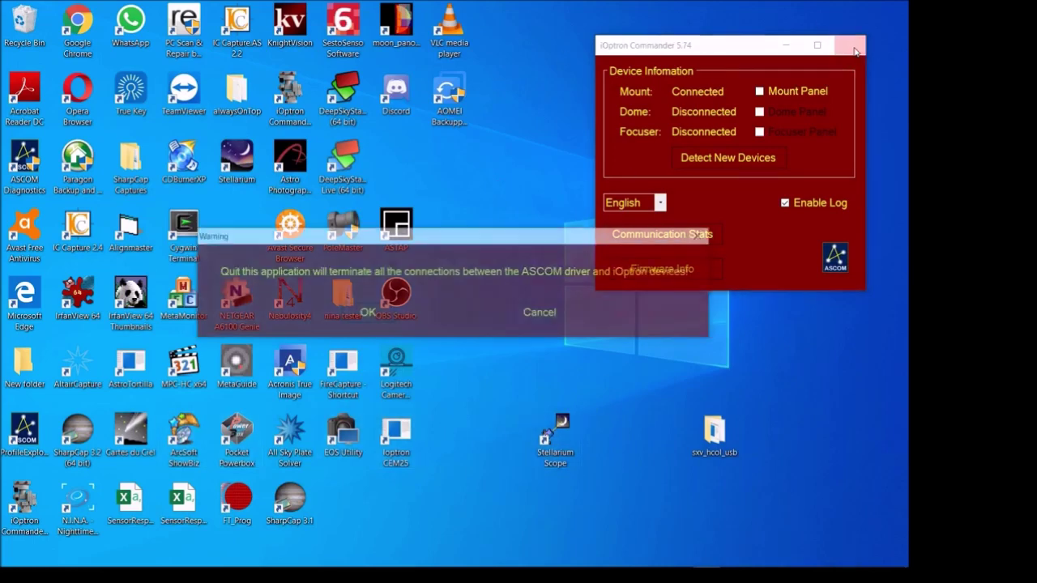
left_click(366, 315)
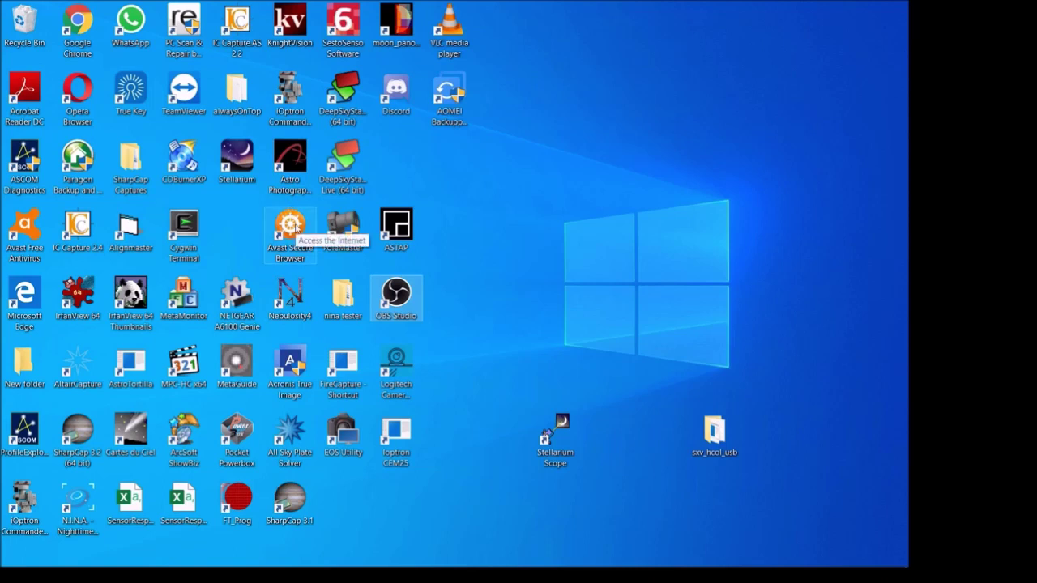
mouse_move(4, 572)
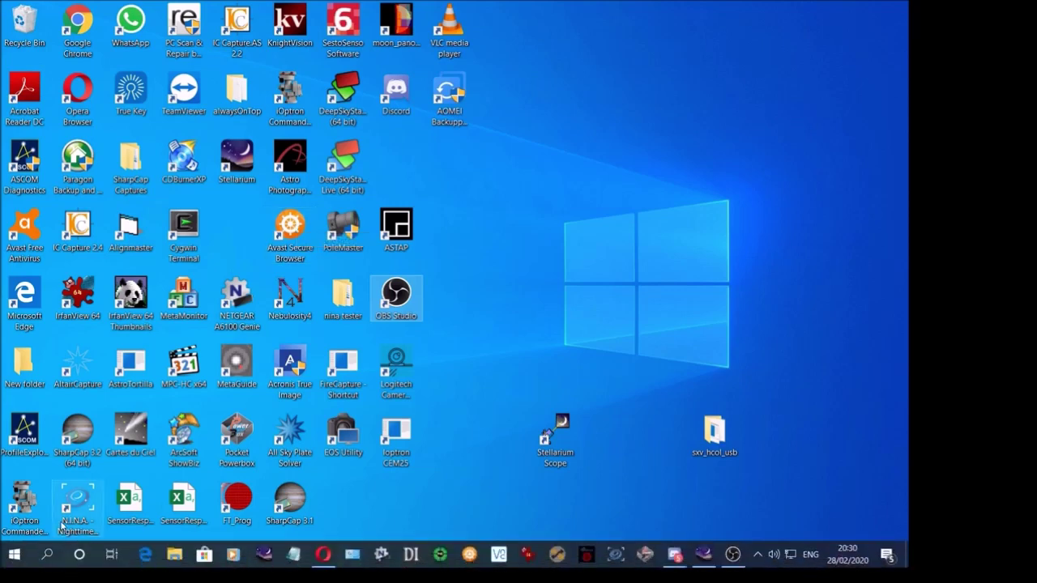
left_click(13, 556)
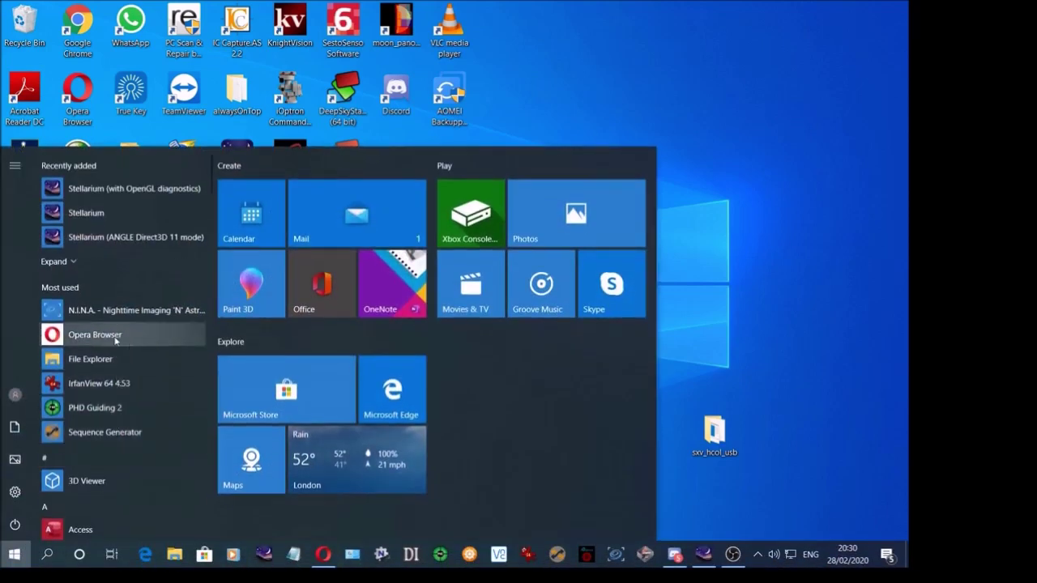
scroll(134, 356, "down", 2)
scroll(123, 380, "down", 1)
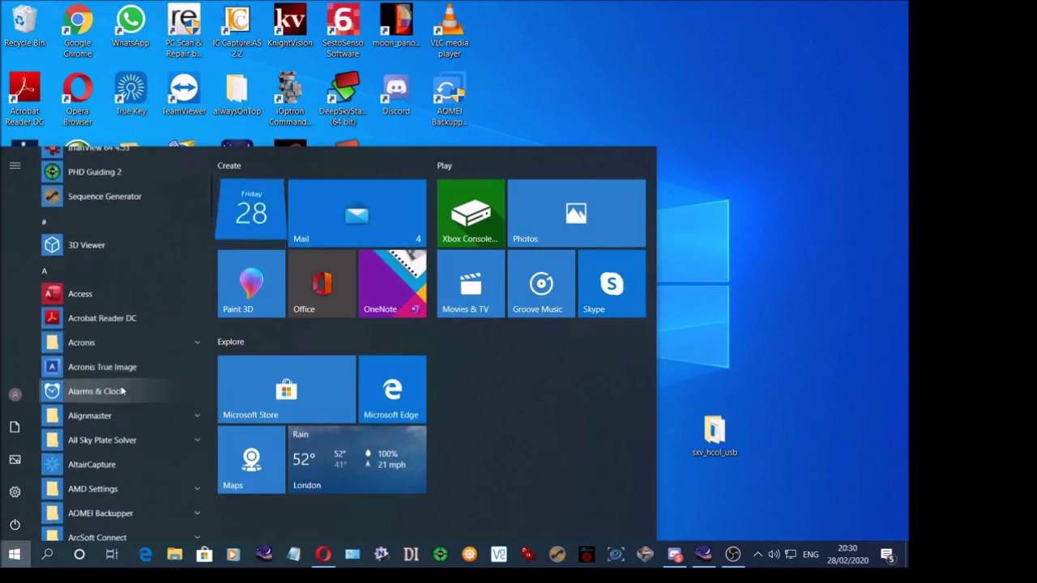
scroll(119, 403, "down", 3)
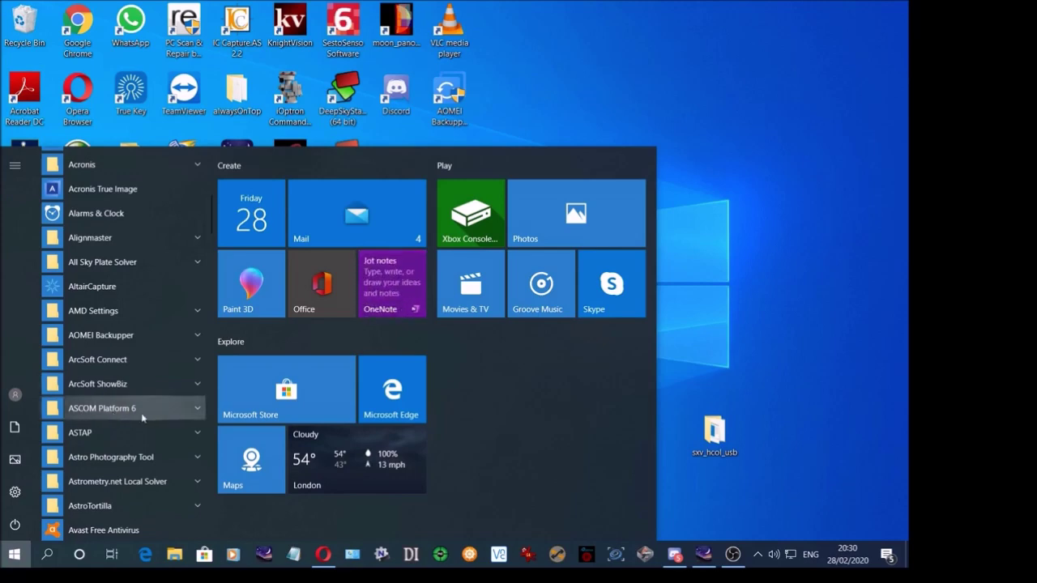
left_click(858, 300)
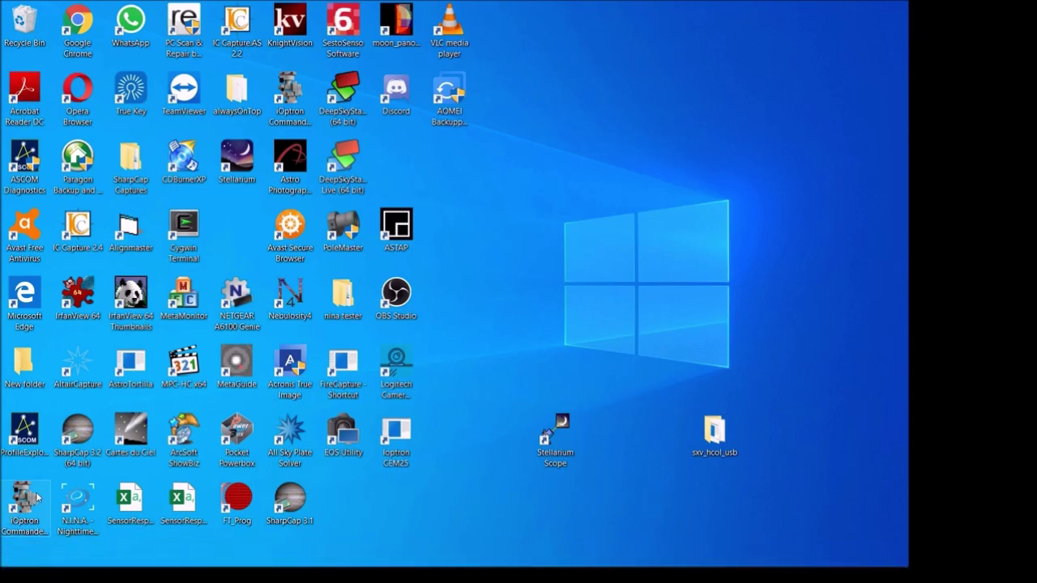
Relaunch iOptron Commander from its desktop shortcut, then restore Stellarium from the taskbar
left_click_drag(29, 503, 551, 303)
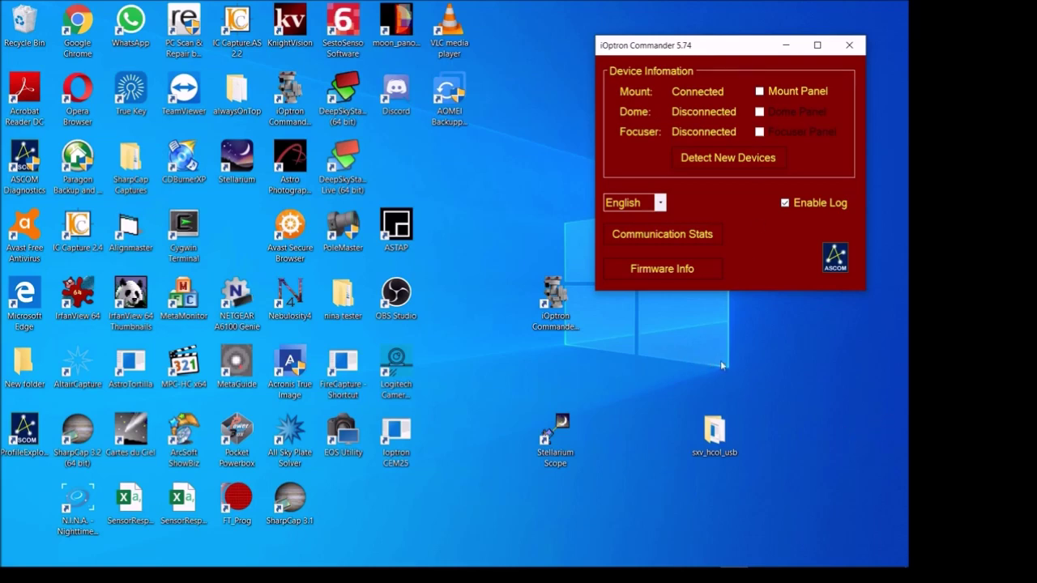
mouse_move(437, 567)
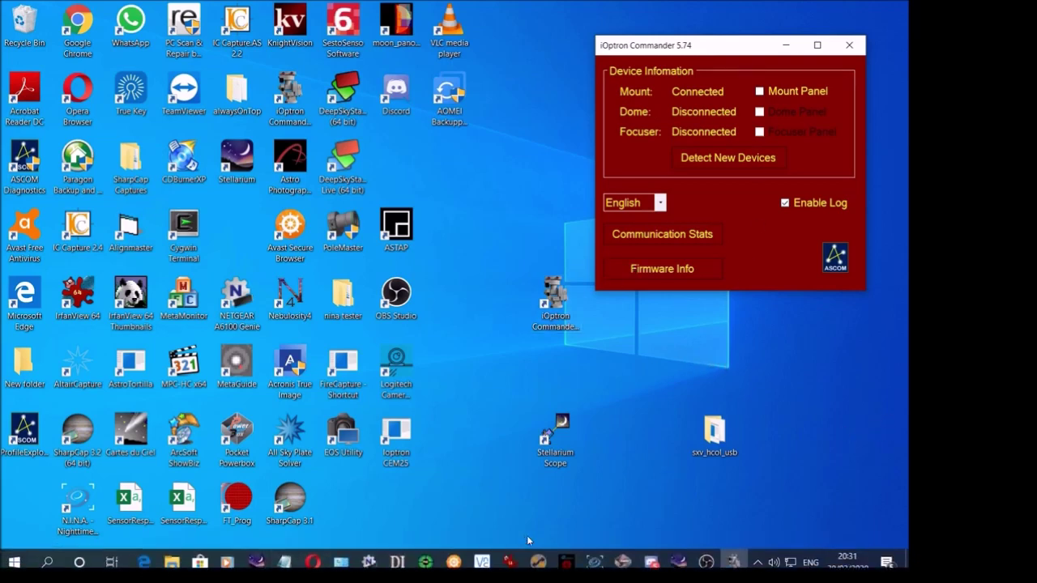
mouse_move(678, 562)
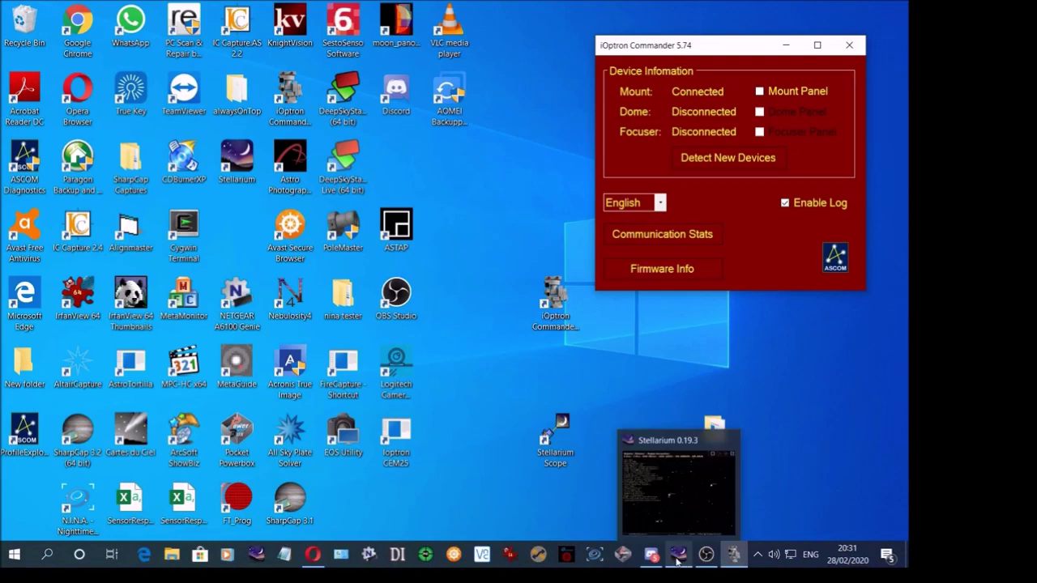
left_click(678, 562)
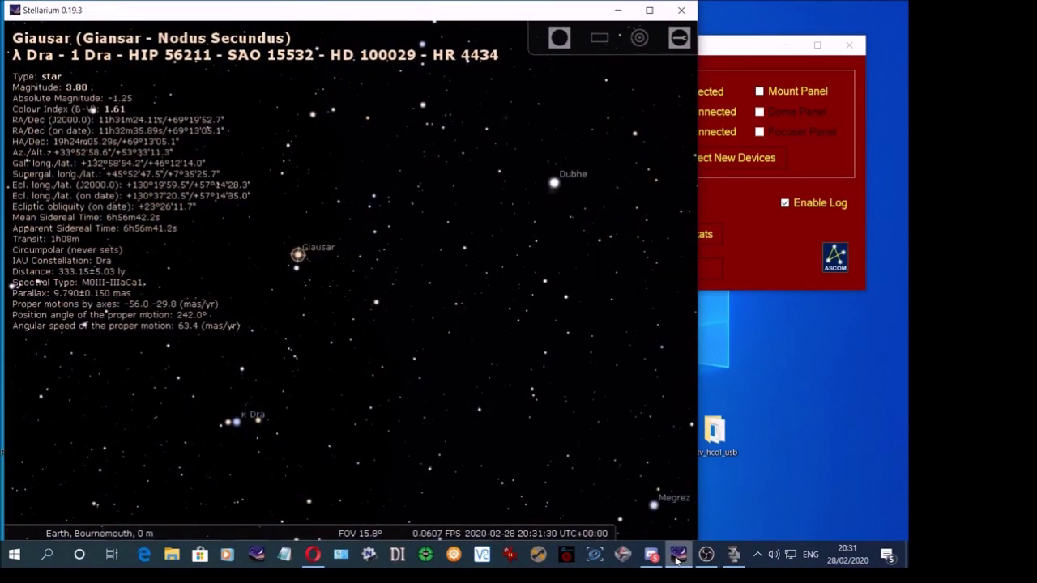
Maximise Stellarium and delete the smartEQ ASCOM telescope from Telescope Control's list
left_click(649, 10)
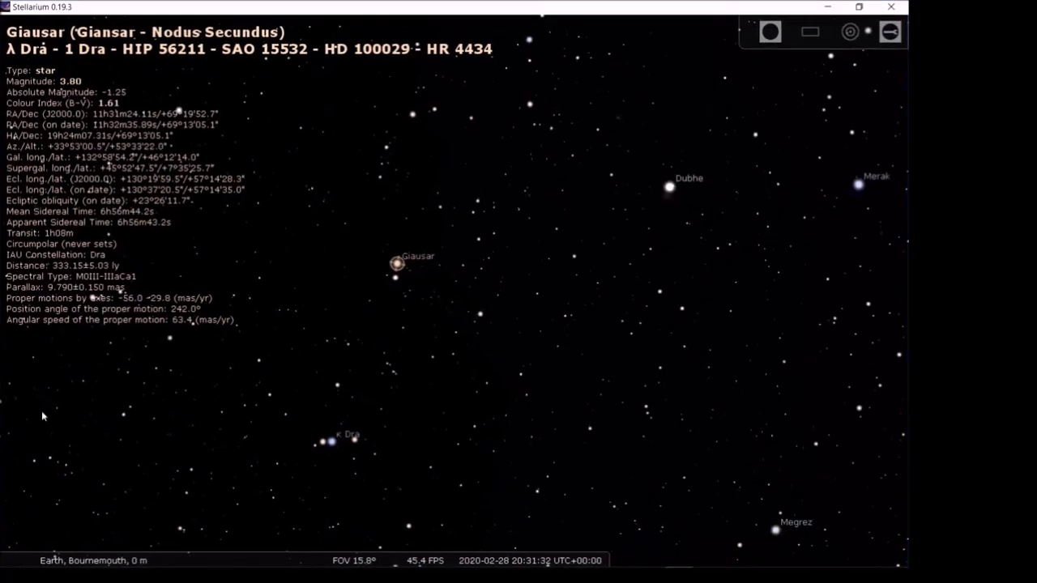
mouse_move(13, 476)
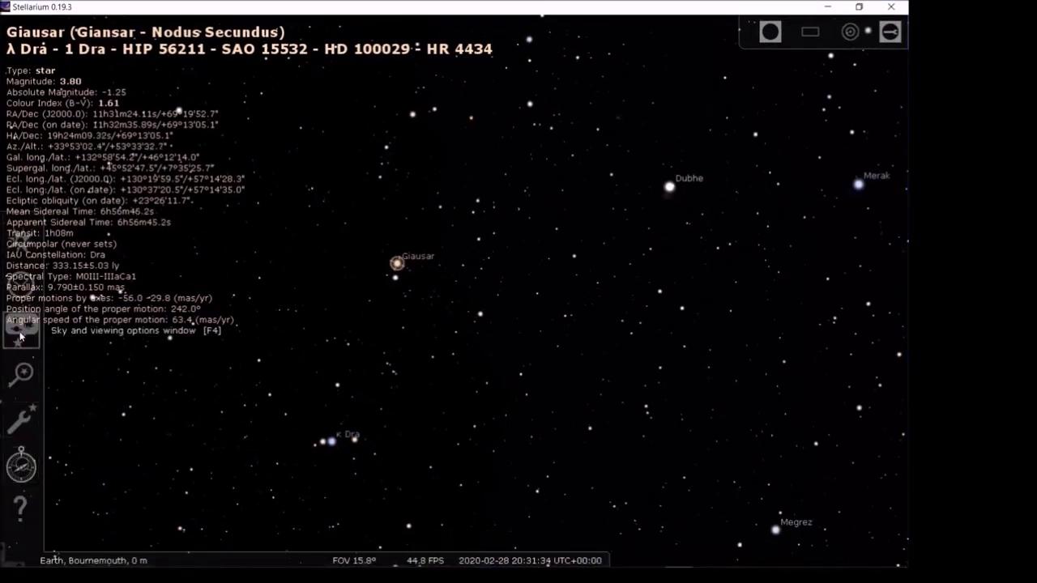
mouse_move(1, 572)
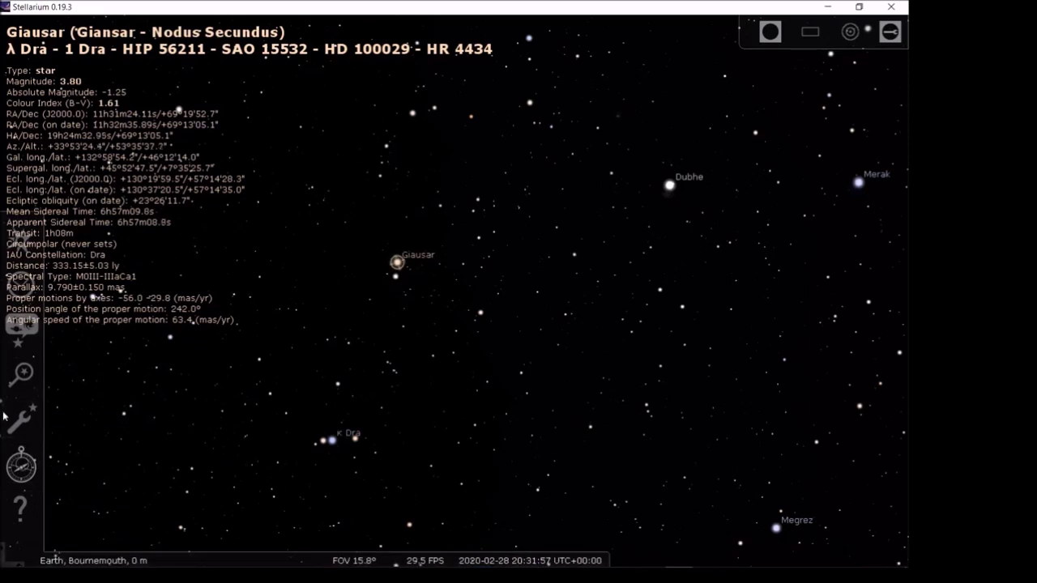
left_click(26, 425)
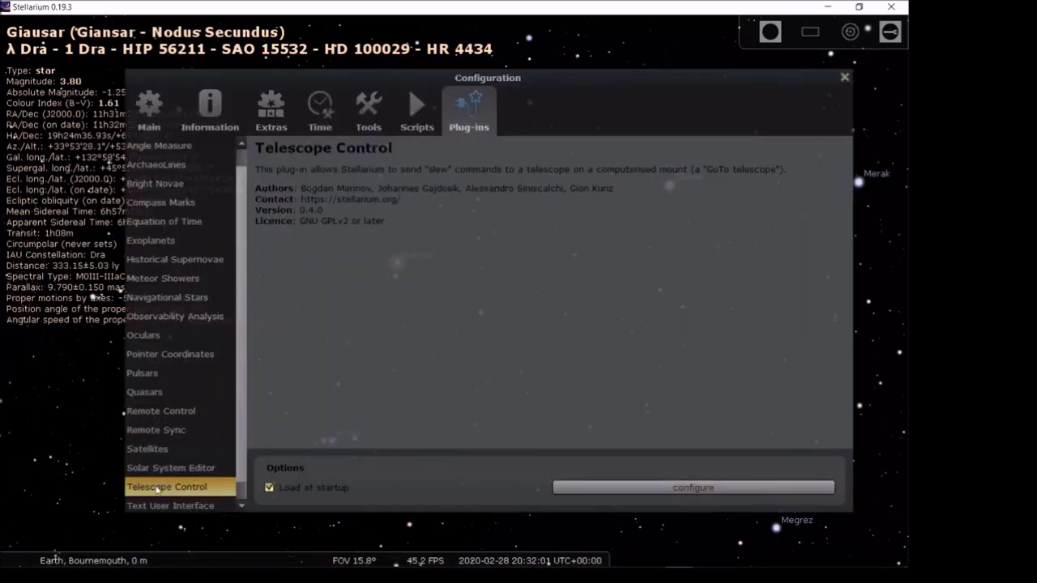
left_click(669, 489)
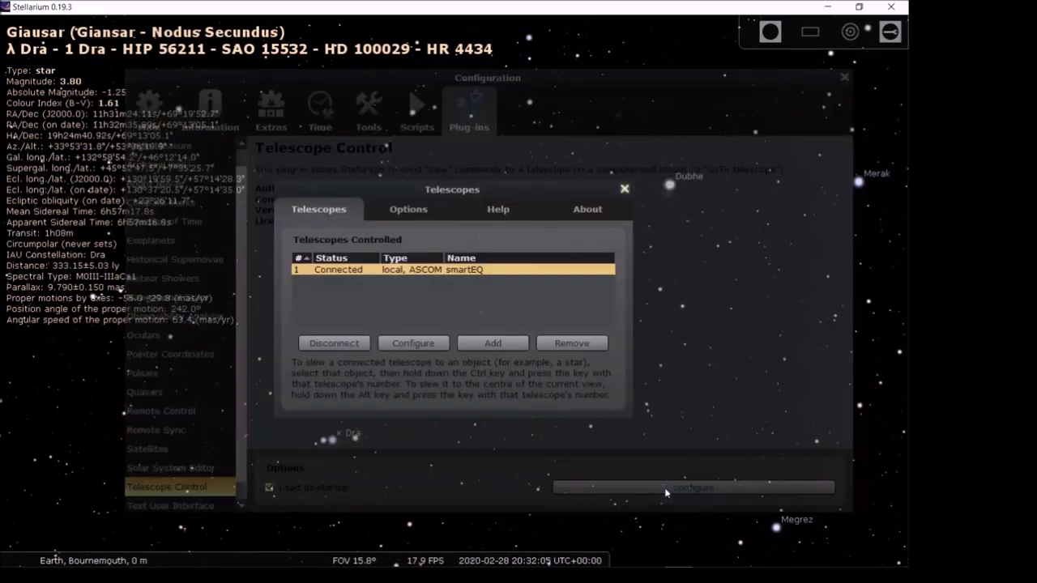
left_click(572, 344)
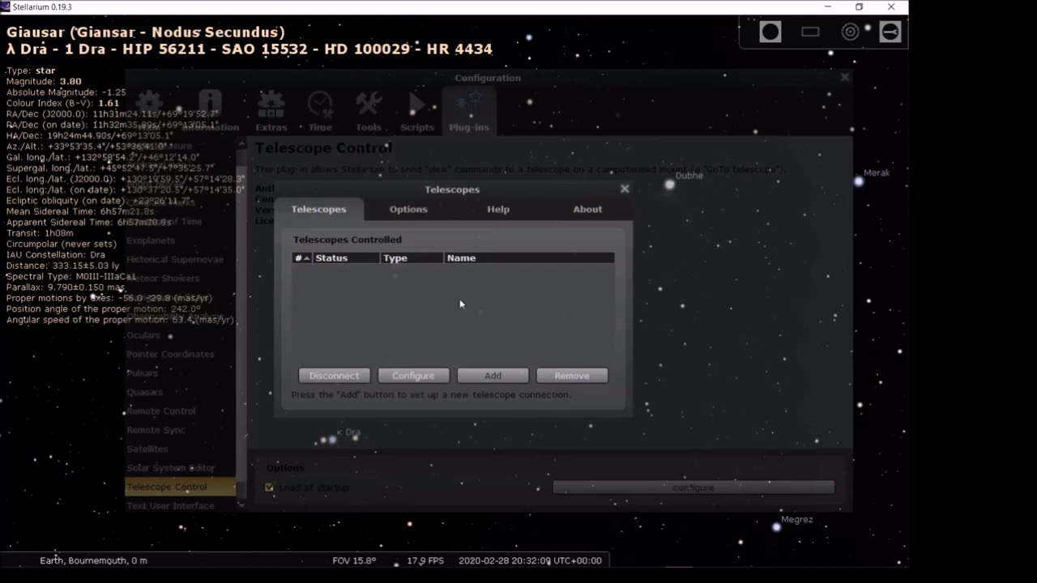
left_click(493, 377)
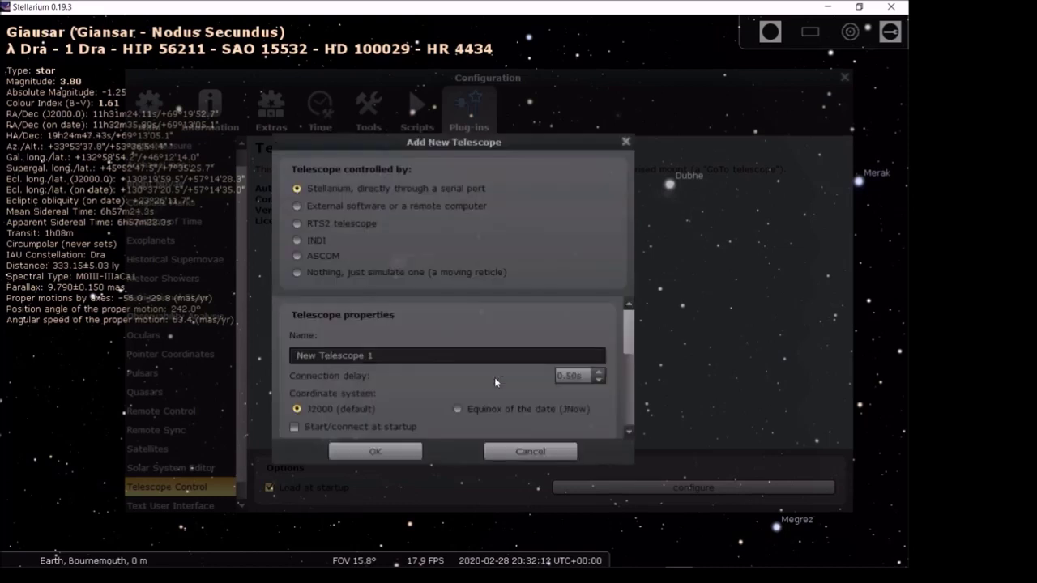
Add an ASCOM-controlled telescope named smartEq and close the telescopes list
left_click(300, 256)
left_click_drag(399, 355, 296, 355)
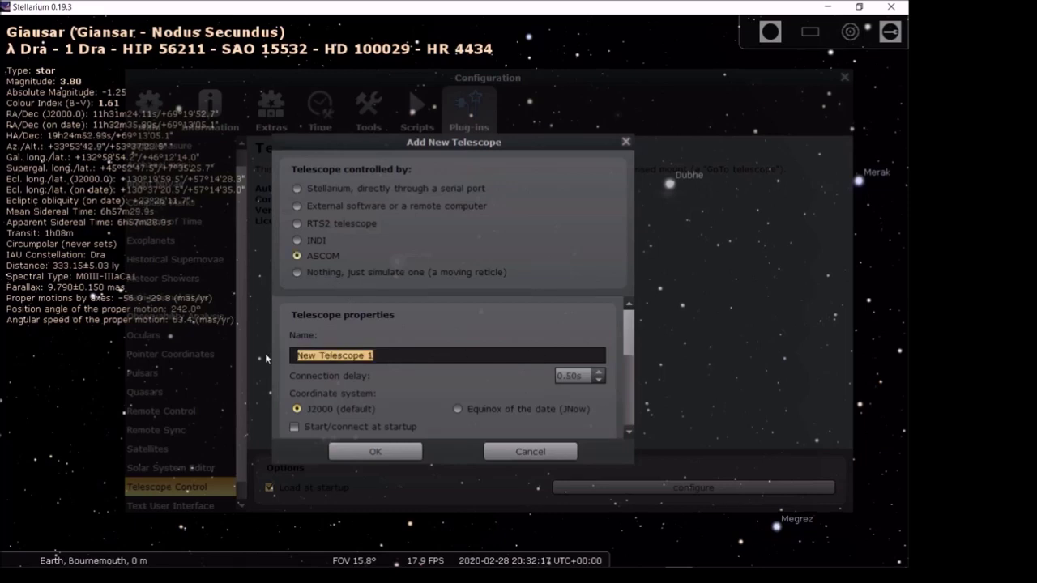
type("smartEq")
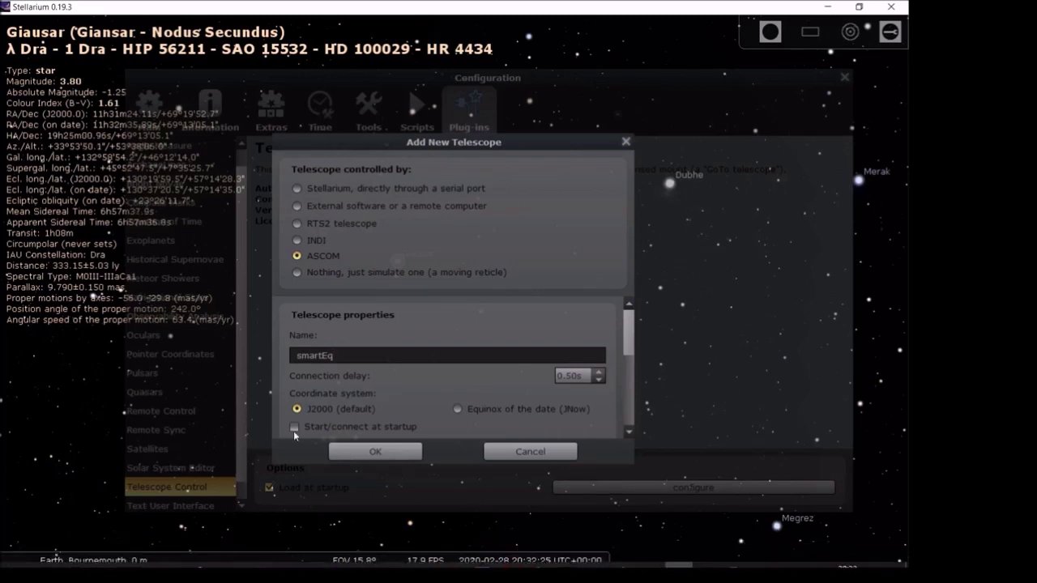
left_click(375, 452)
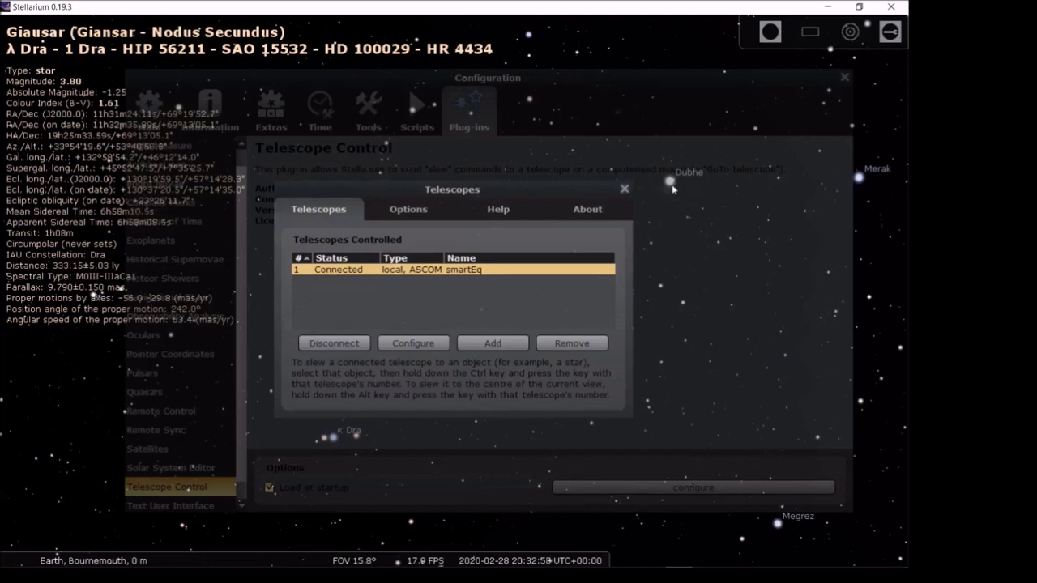
left_click(624, 190)
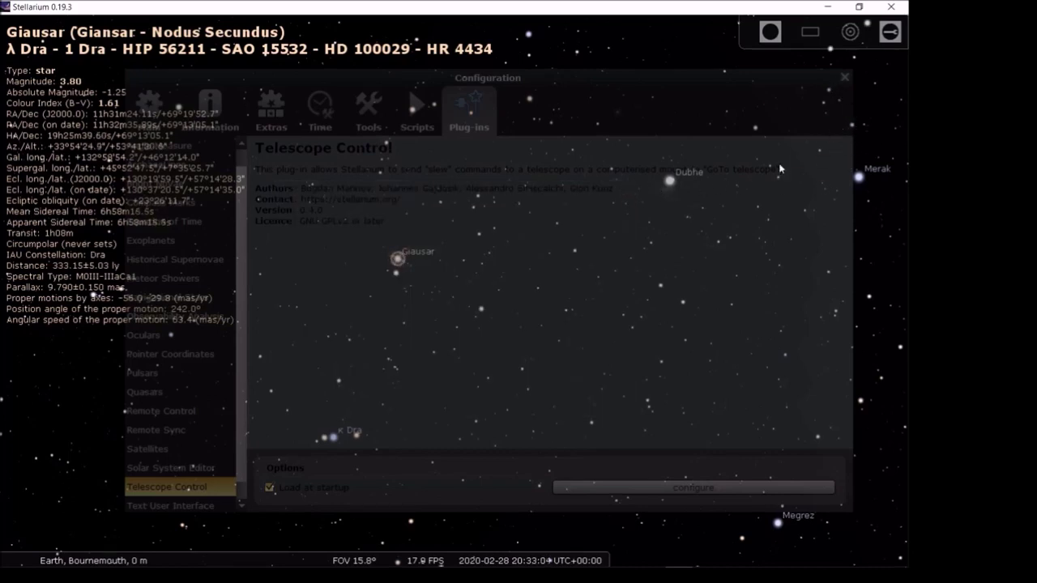
Return to the sky view and pan around Giausar and Dubhe, zooming in and back out
left_click(845, 78)
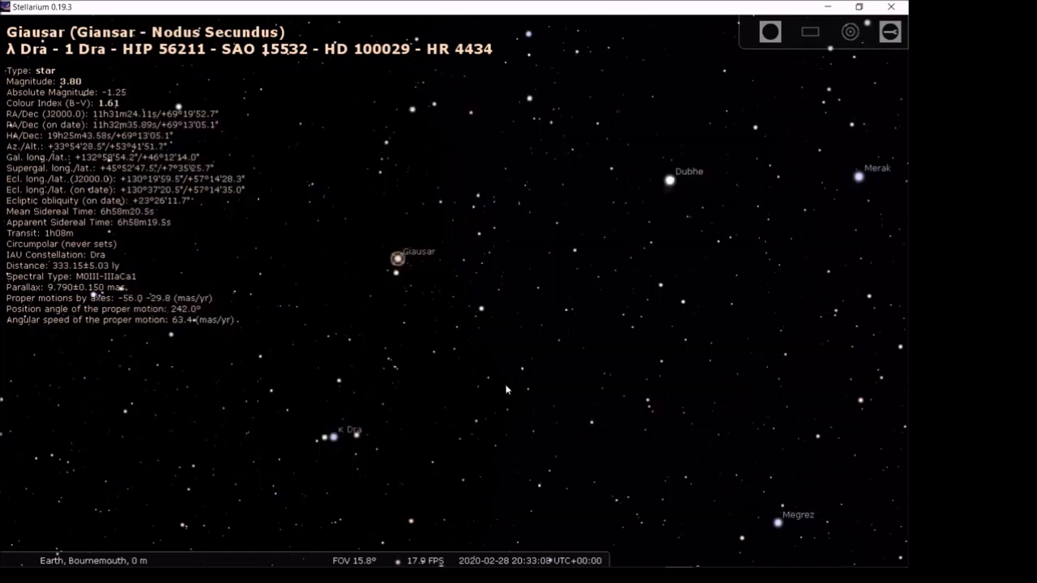
left_click_drag(316, 281, 555, 268)
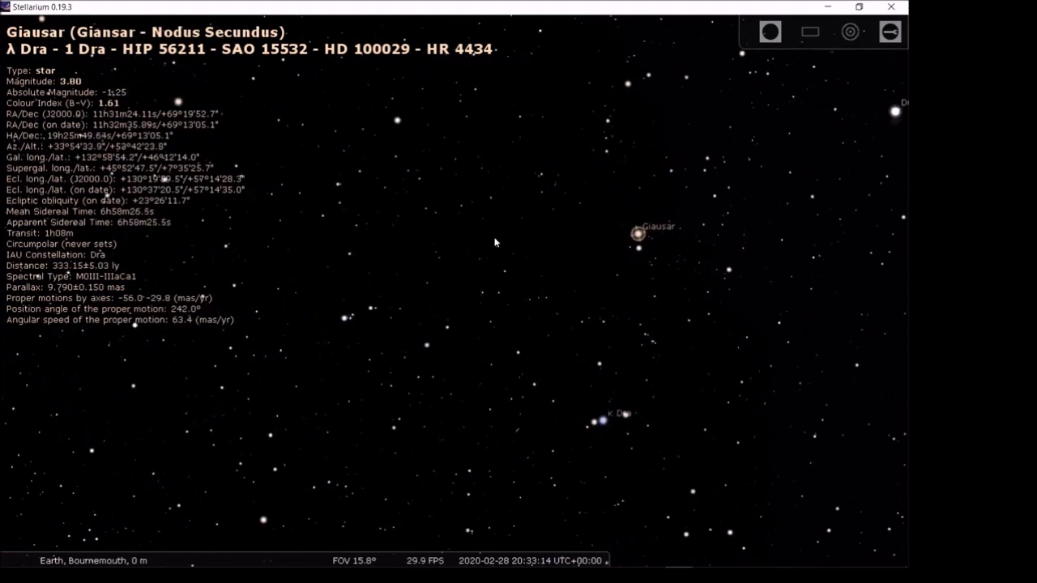
left_click_drag(495, 242, 258, 247)
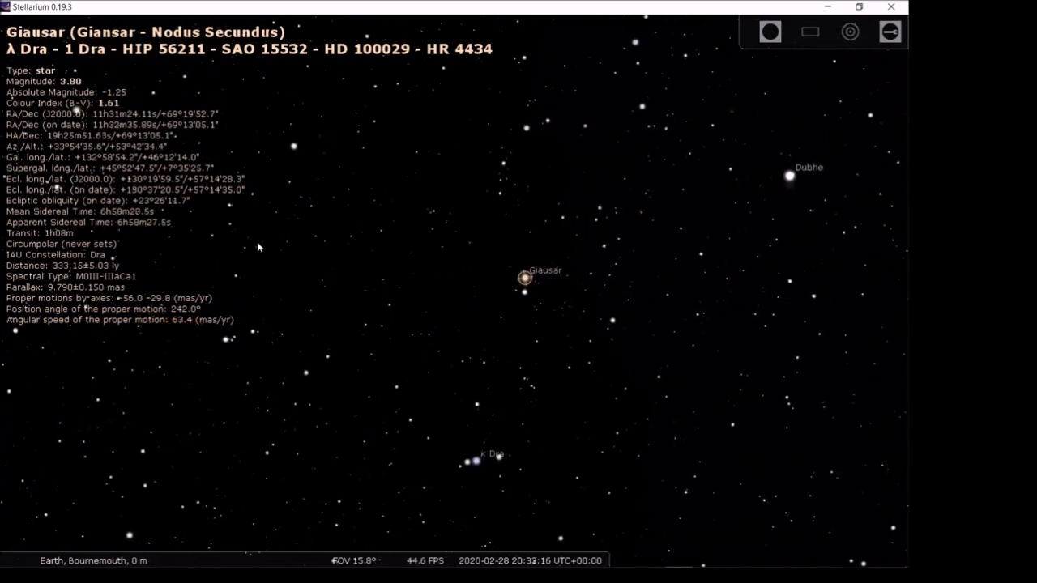
left_click_drag(607, 258, 494, 252)
scroll(423, 286, "up", 5)
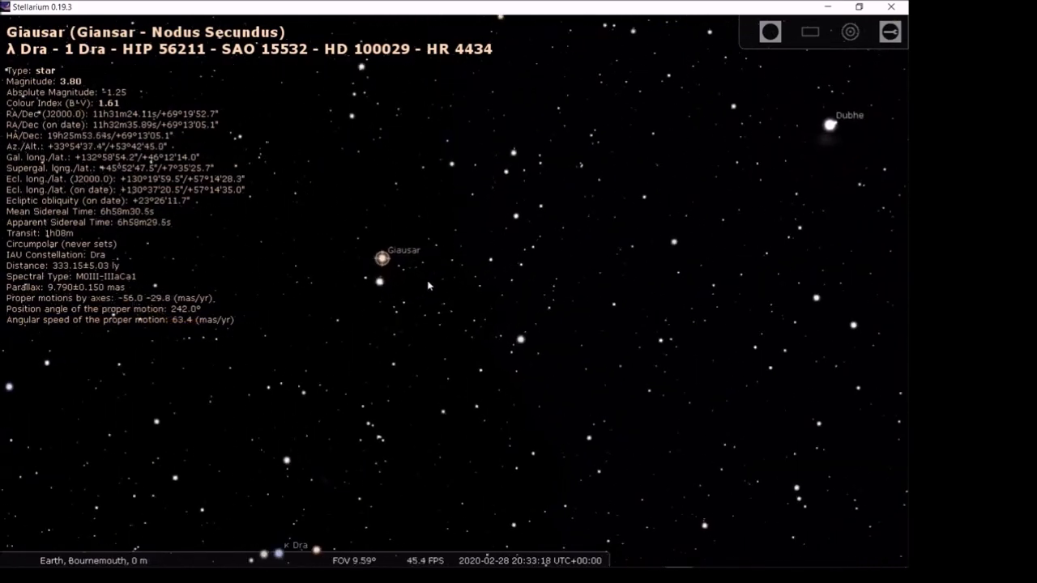
scroll(423, 285, "up", 3)
left_click_drag(319, 248, 667, 370)
scroll(486, 336, "down", 3)
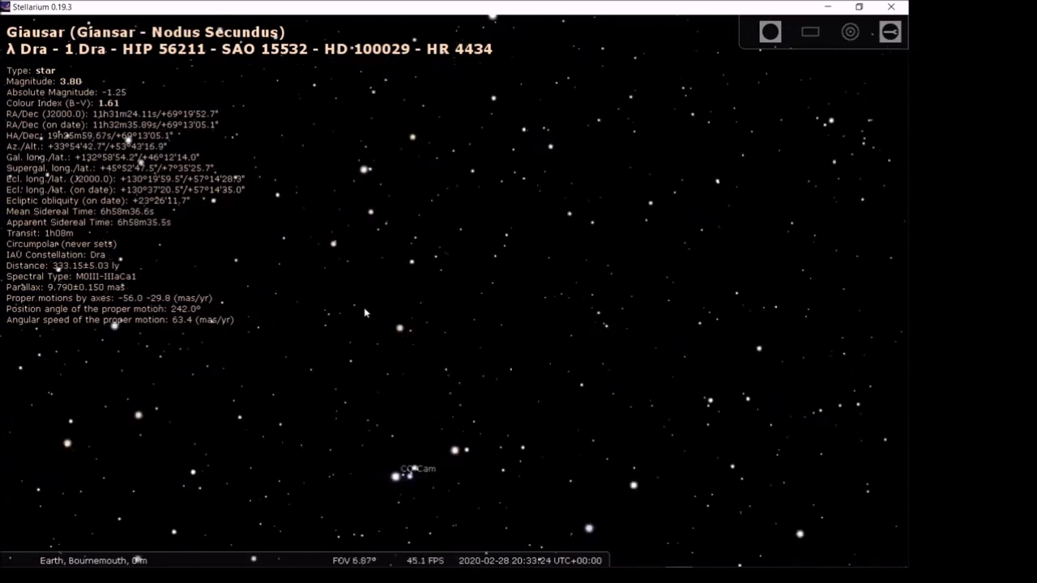
scroll(310, 303, "down", 2)
Centre Polaris and Kochab, widen to about 43° FOV, and select Dubhe
left_click_drag(311, 303, 694, 316)
scroll(693, 319, "down", 3)
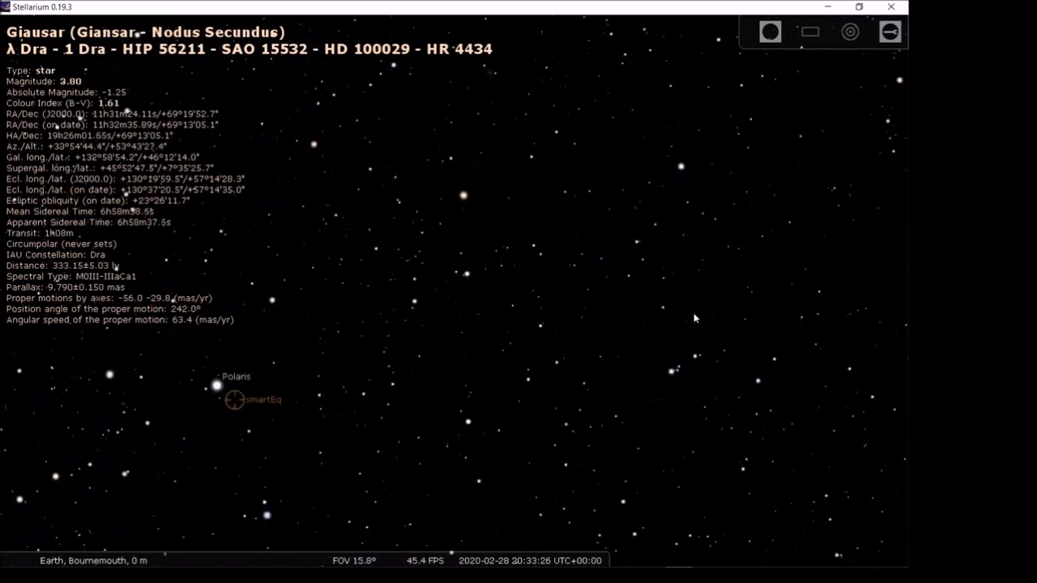
left_click_drag(424, 329, 599, 130)
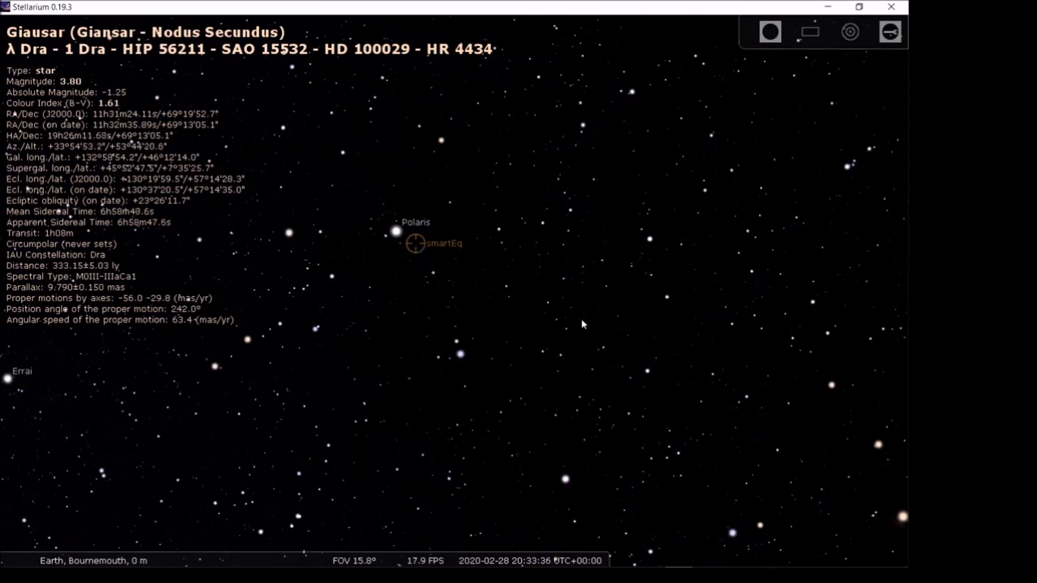
left_click_drag(581, 324, 511, 285)
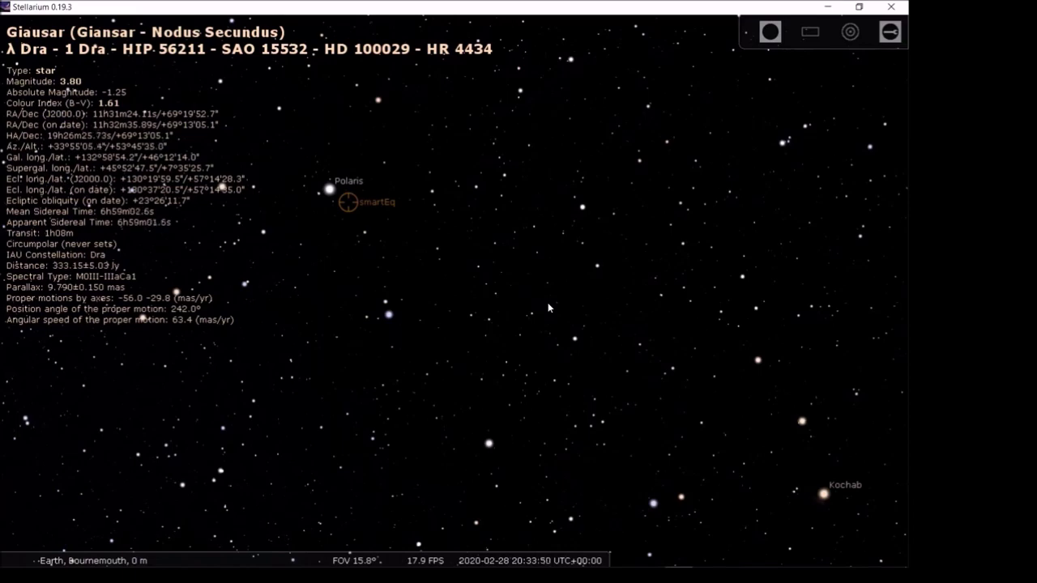
scroll(548, 308, "down", 4)
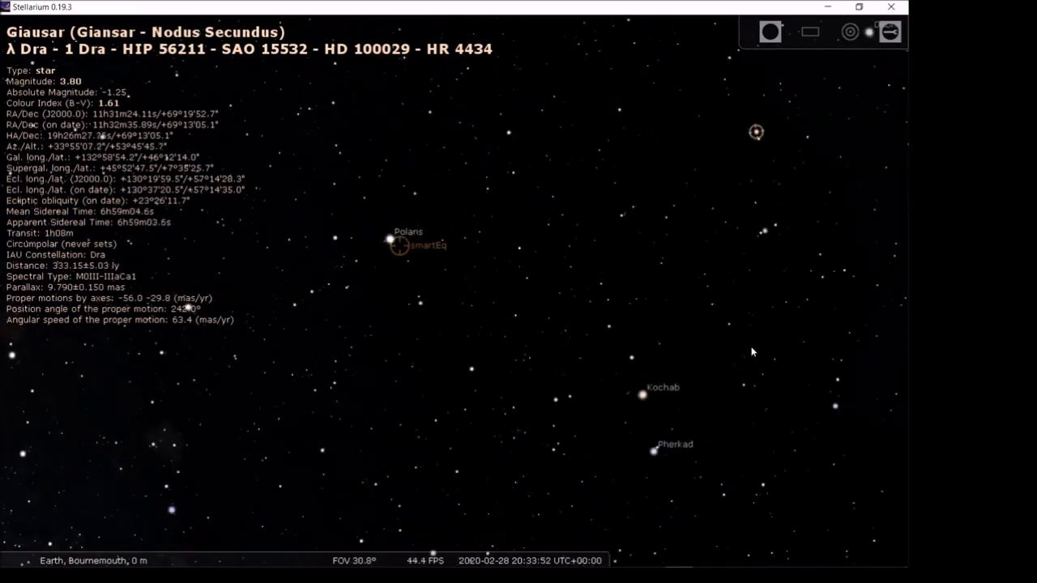
left_click_drag(704, 309, 614, 296)
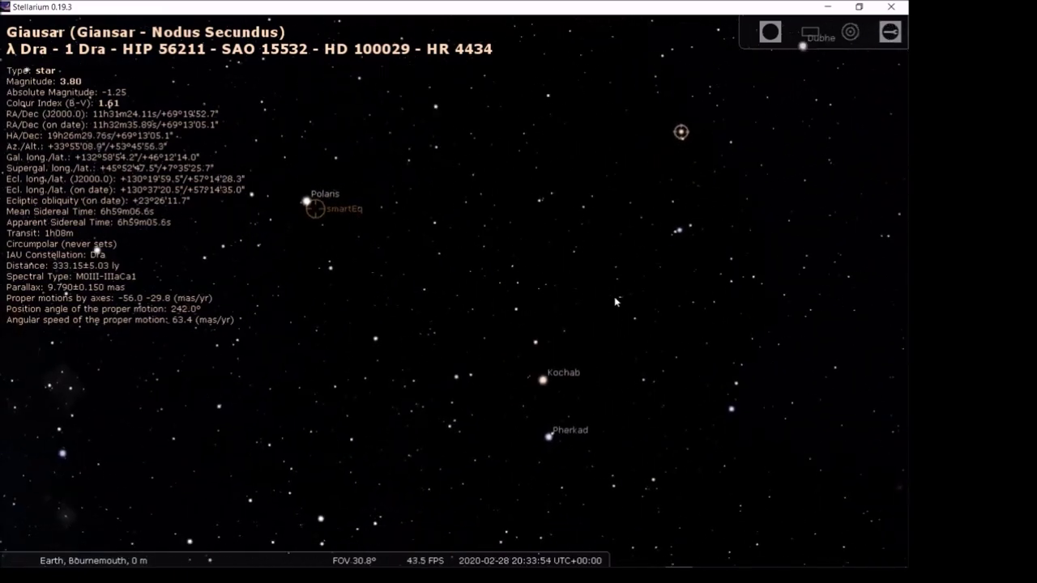
scroll(615, 298, "down", 2)
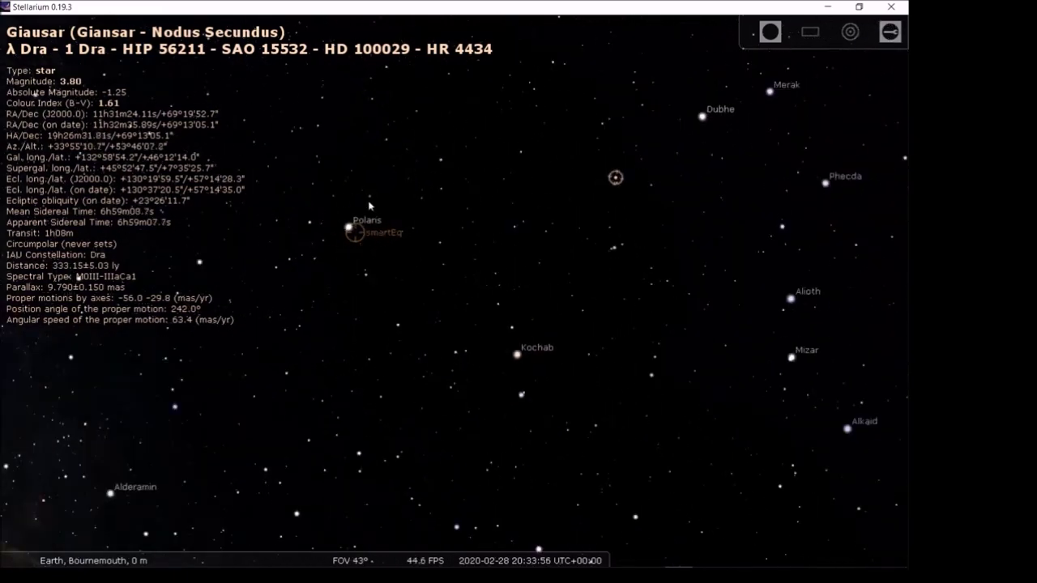
key("space")
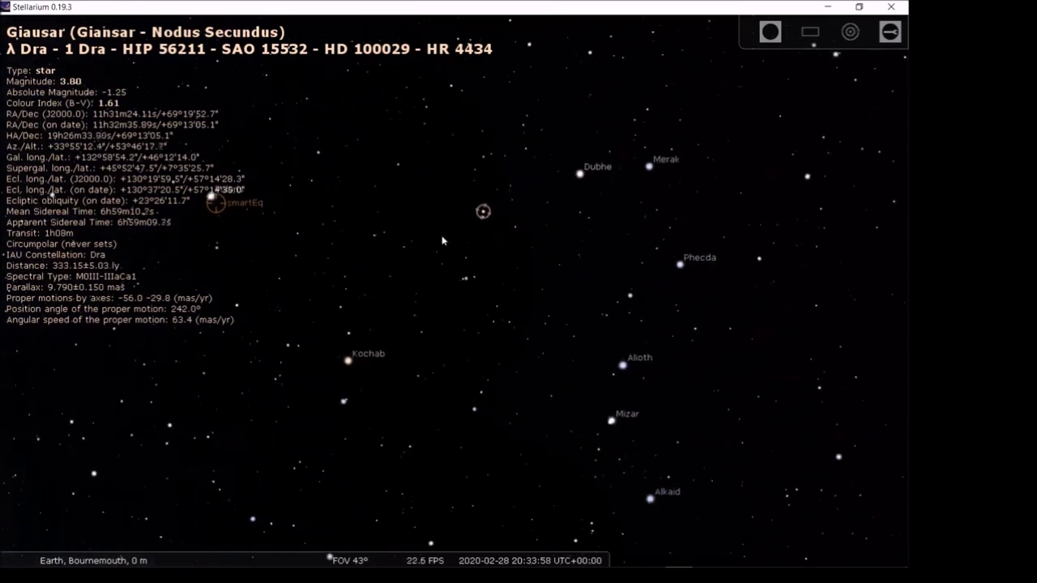
left_click_drag(443, 241, 459, 232)
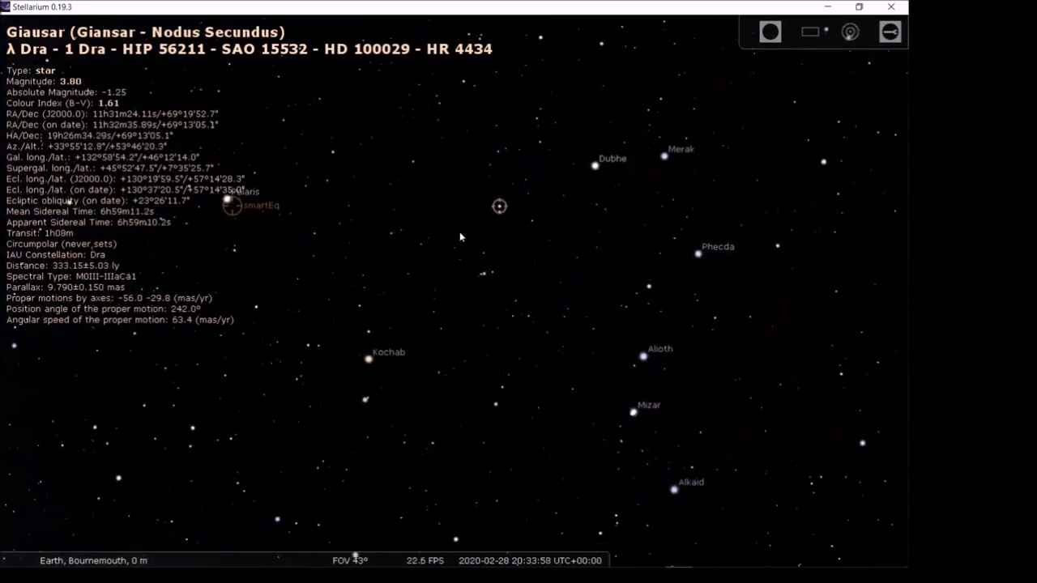
left_click(596, 166)
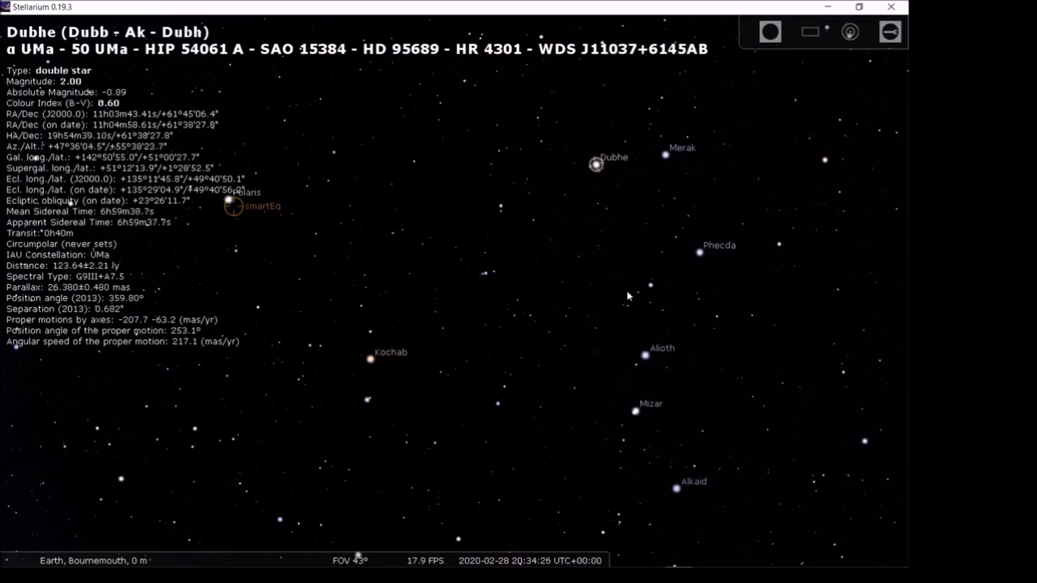
Switch to the mount control software to slew smartEq onto Dubhe
key("alt+Tab")
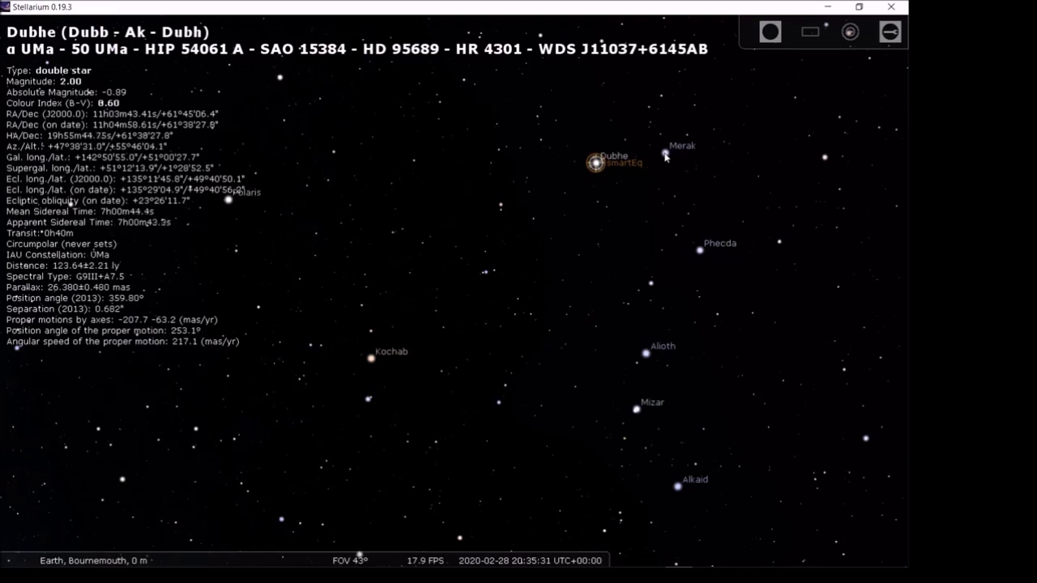
Slew smartEq to Merak, return it to Dubhe with Ctrl+1, and show deep-sky objects
left_click(664, 155)
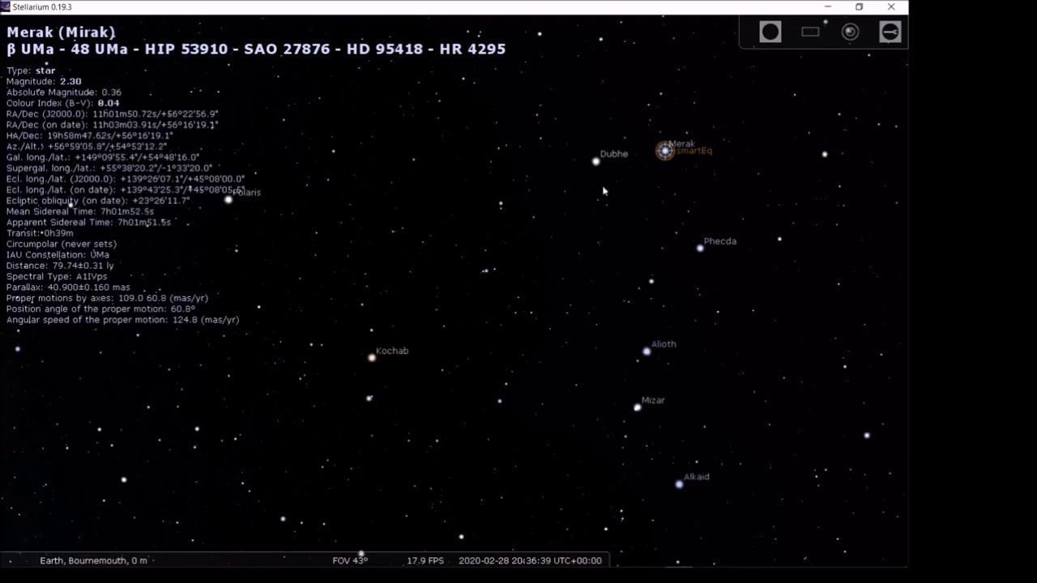
left_click(595, 162)
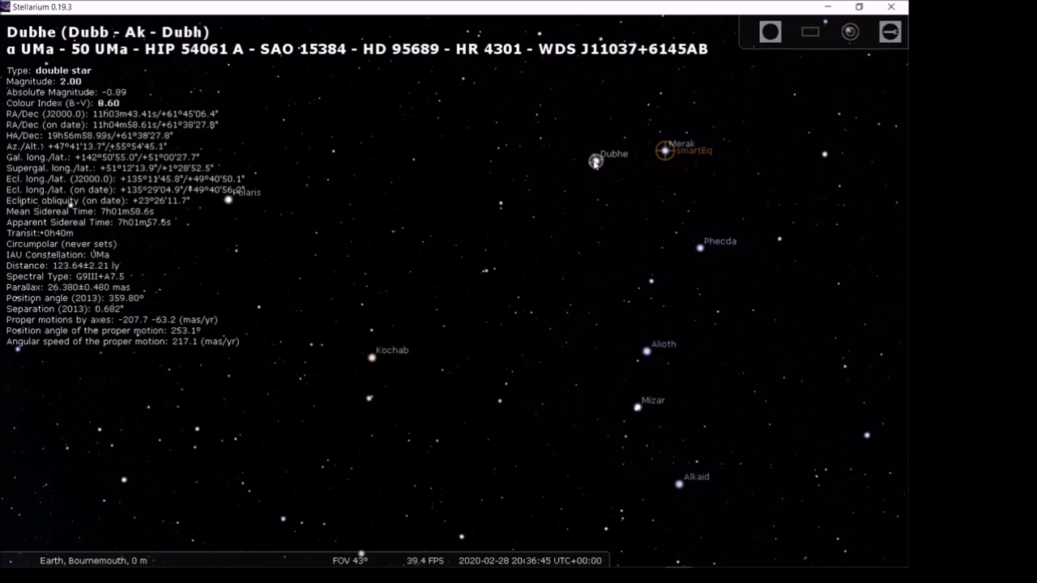
key("ctrl+1")
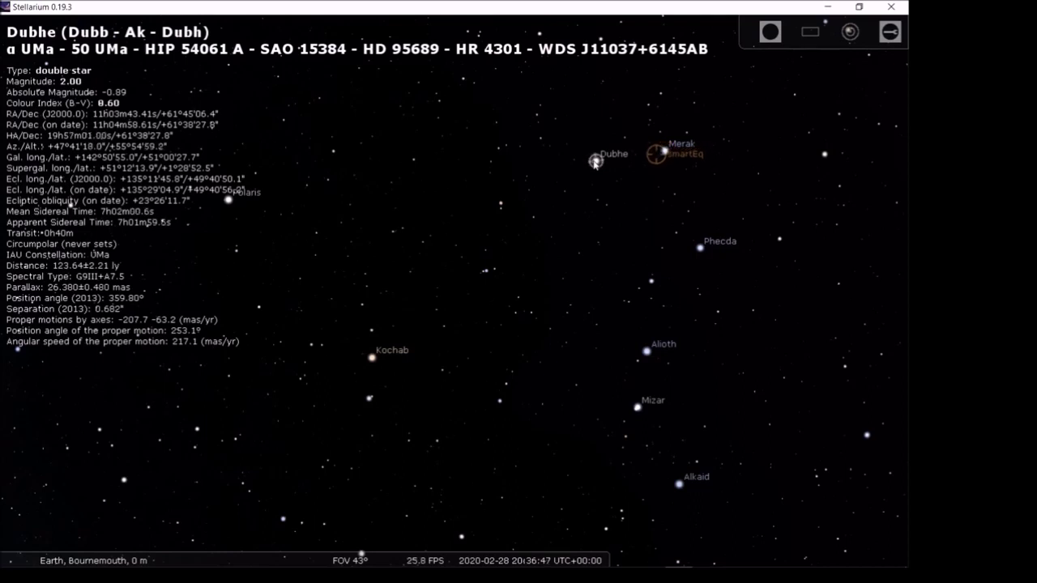
mouse_move(156, 572)
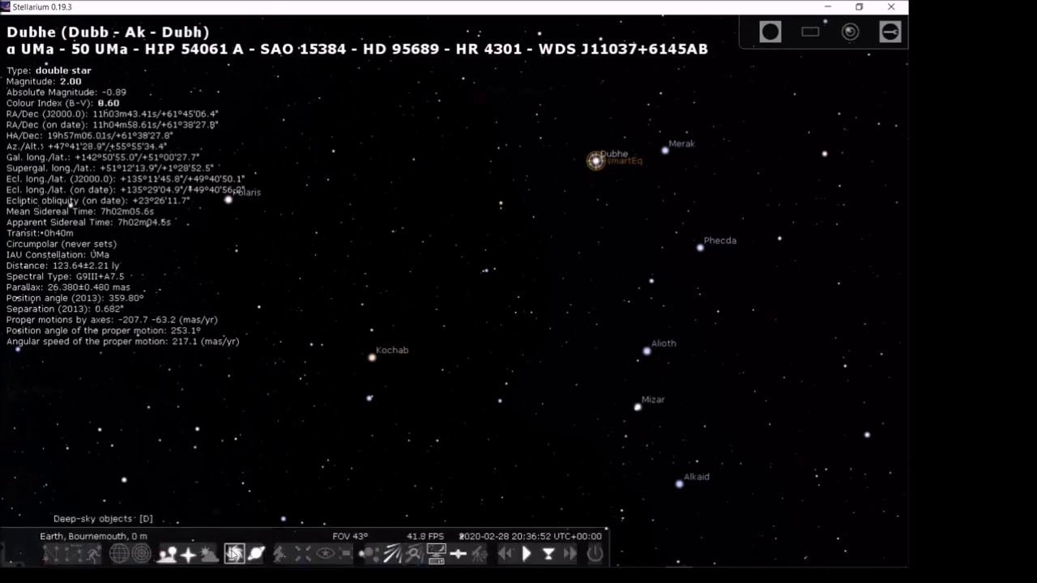
left_click(234, 554)
left_click_drag(440, 236, 470, 360)
left_click(501, 225)
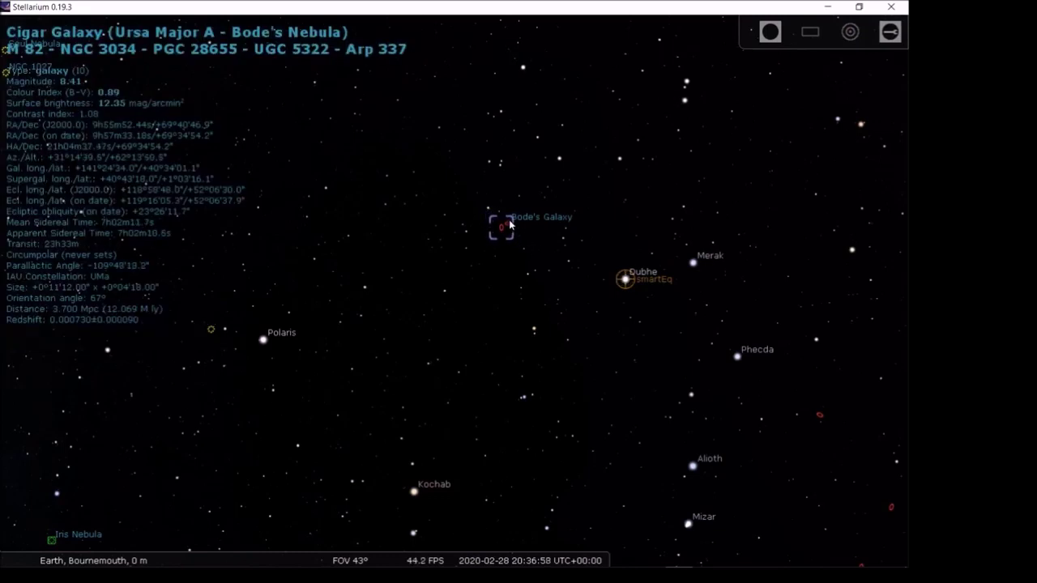
left_click(509, 221)
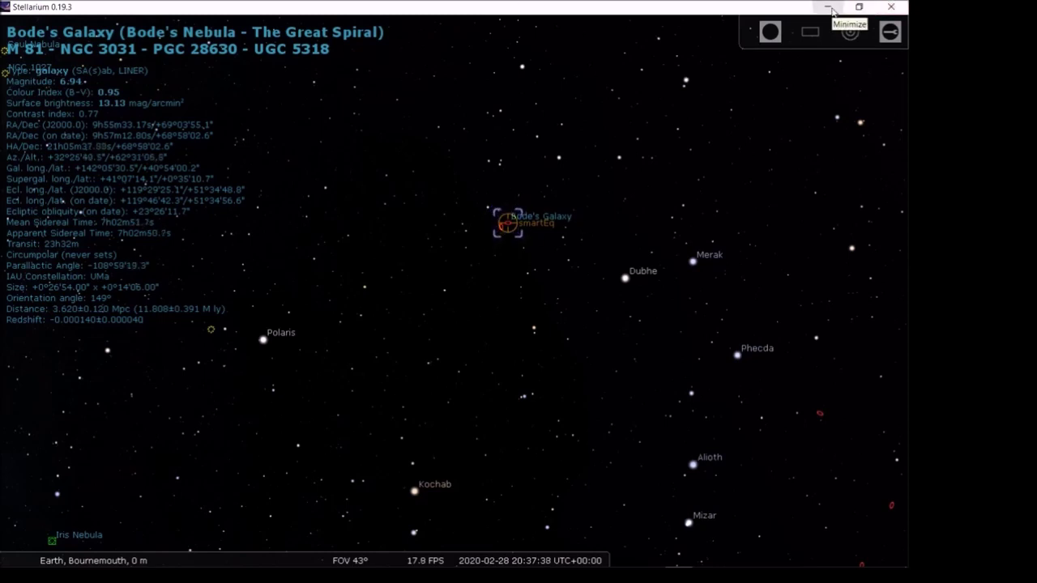
Minimise Stellarium and OBS Studio to check iOptron Commander, then restore Stellarium
left_click(829, 8)
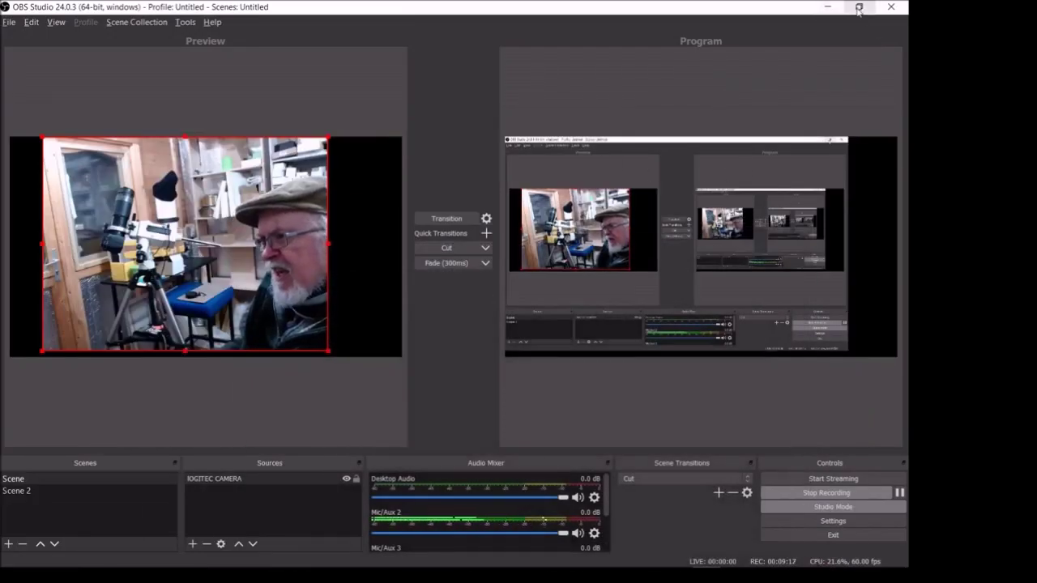
left_click(827, 7)
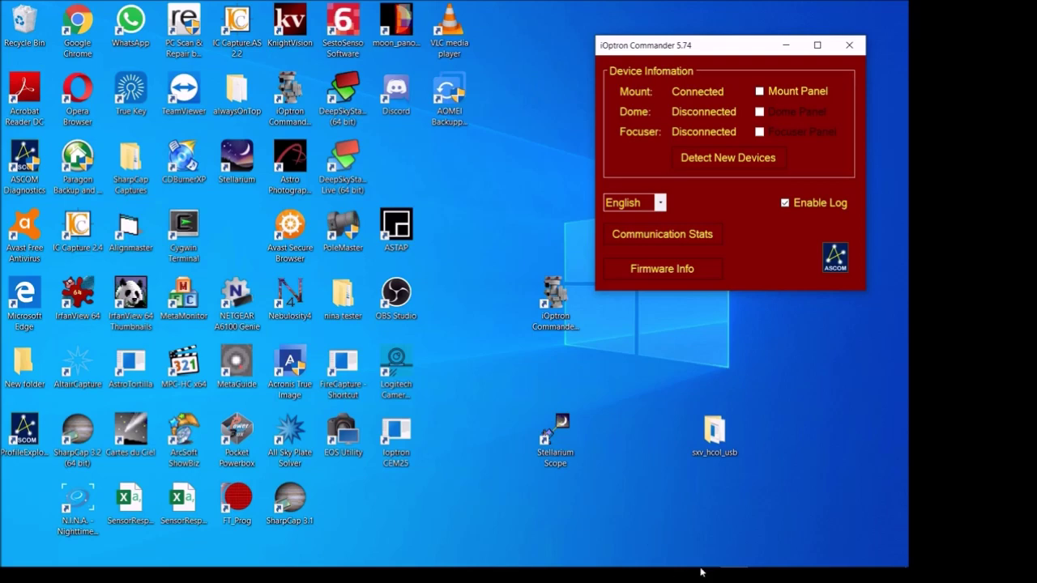
mouse_move(491, 570)
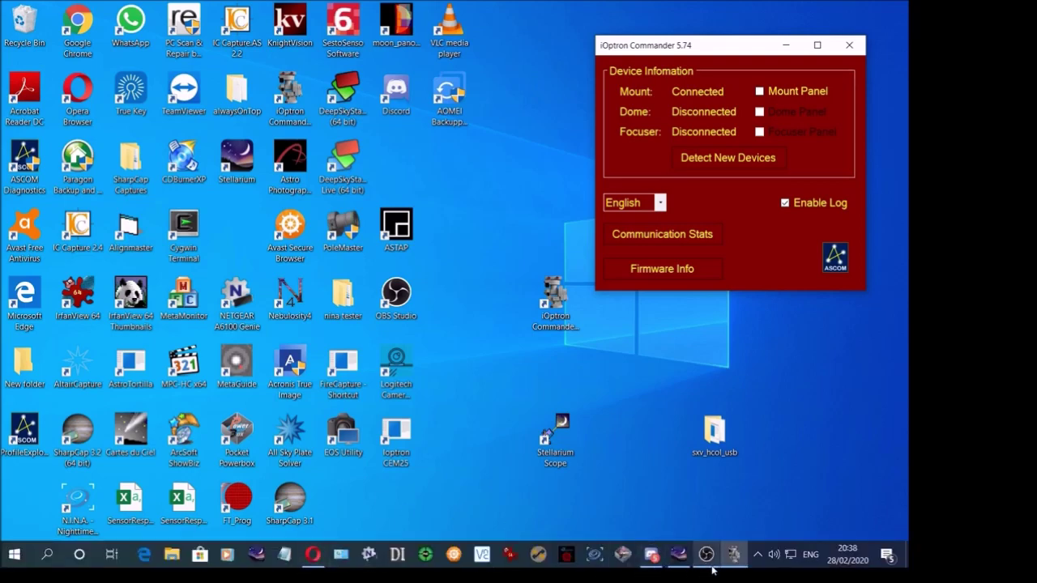
left_click(678, 555)
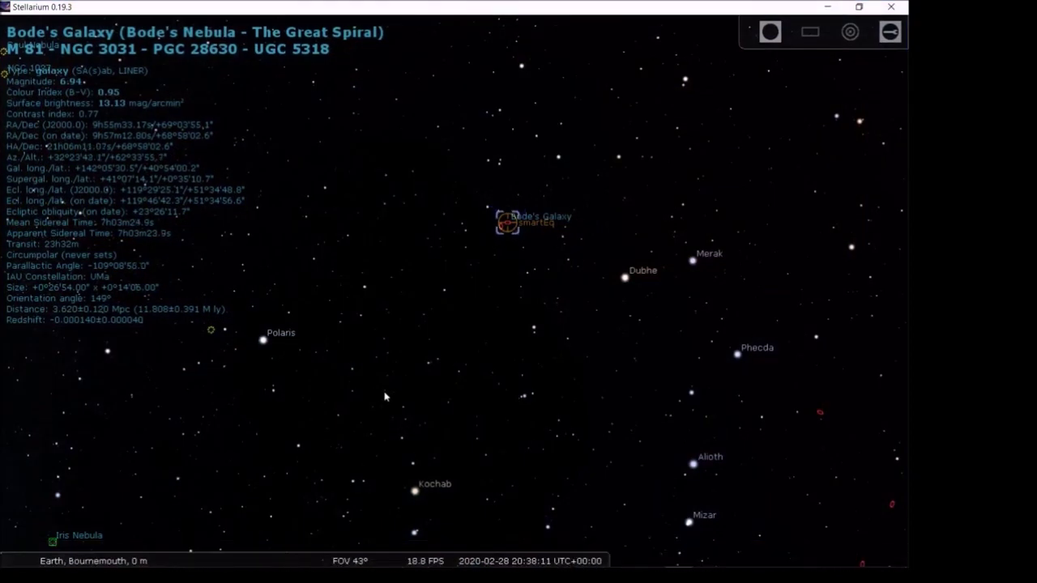
mouse_move(553, 544)
left_click(484, 551)
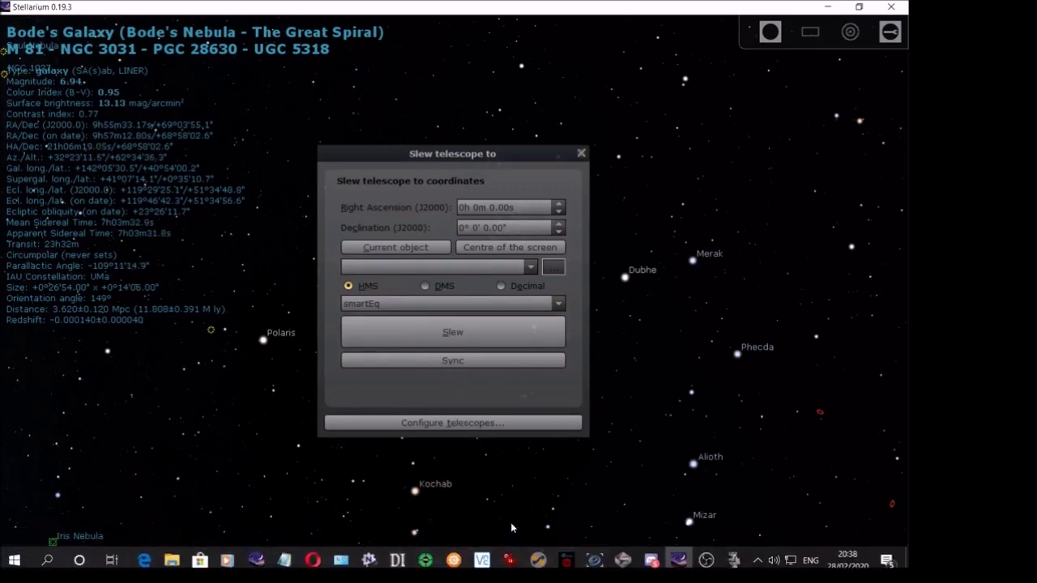
mouse_move(512, 550)
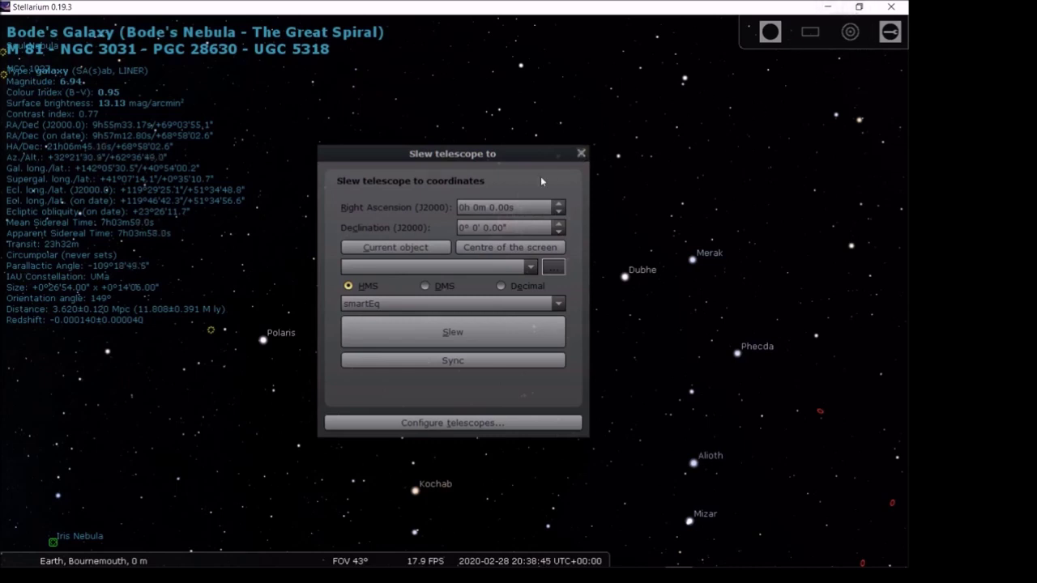
left_click(581, 153)
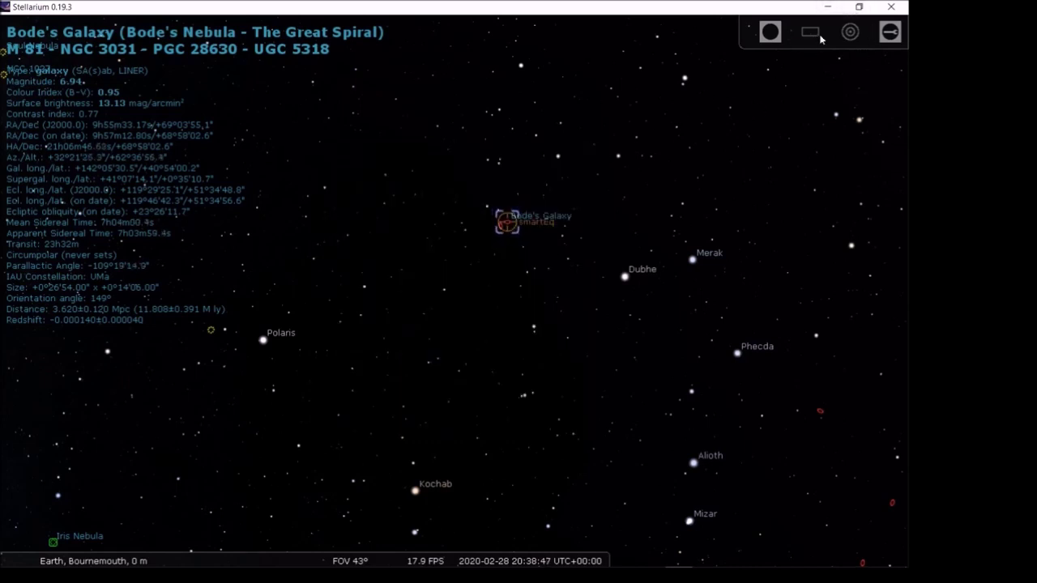
Minimize Stellarium and show iOptron Commander's Mount Panel with the mount's coordinates
left_click(858, 7)
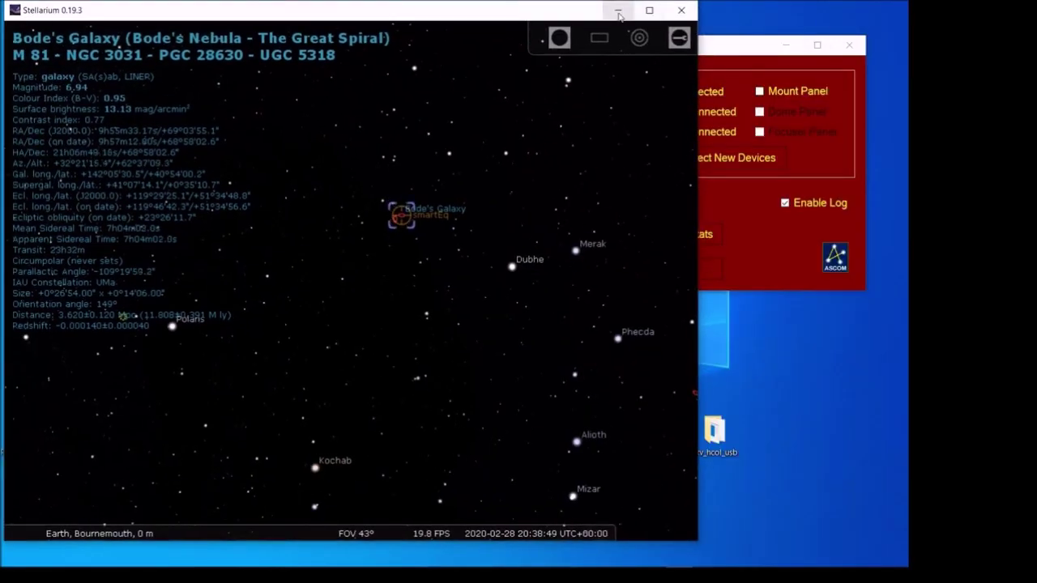
left_click(617, 10)
left_click(784, 96)
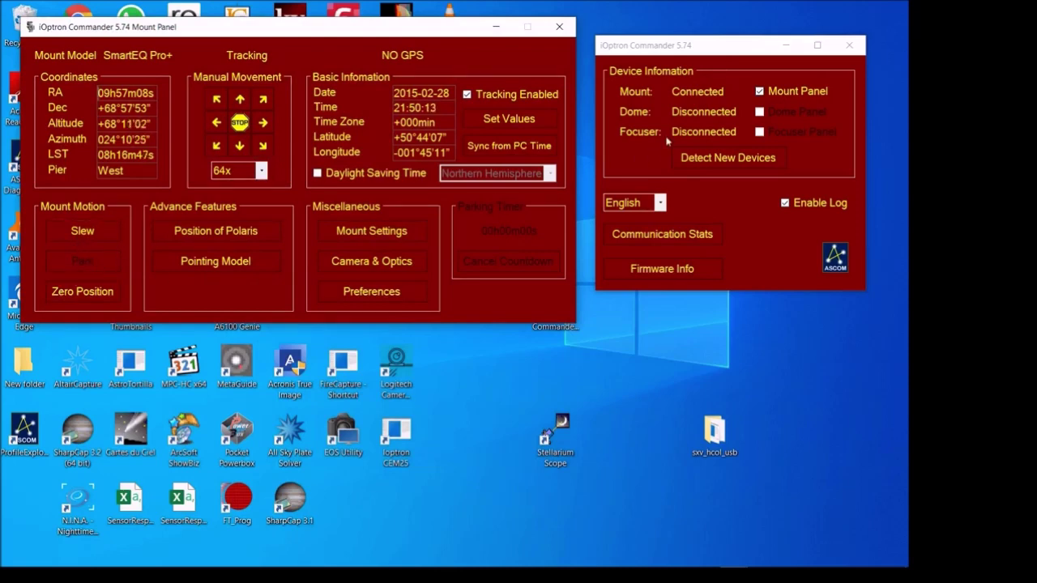
Minimize the Mount Panel and switch over to OBS Studio
left_click(496, 28)
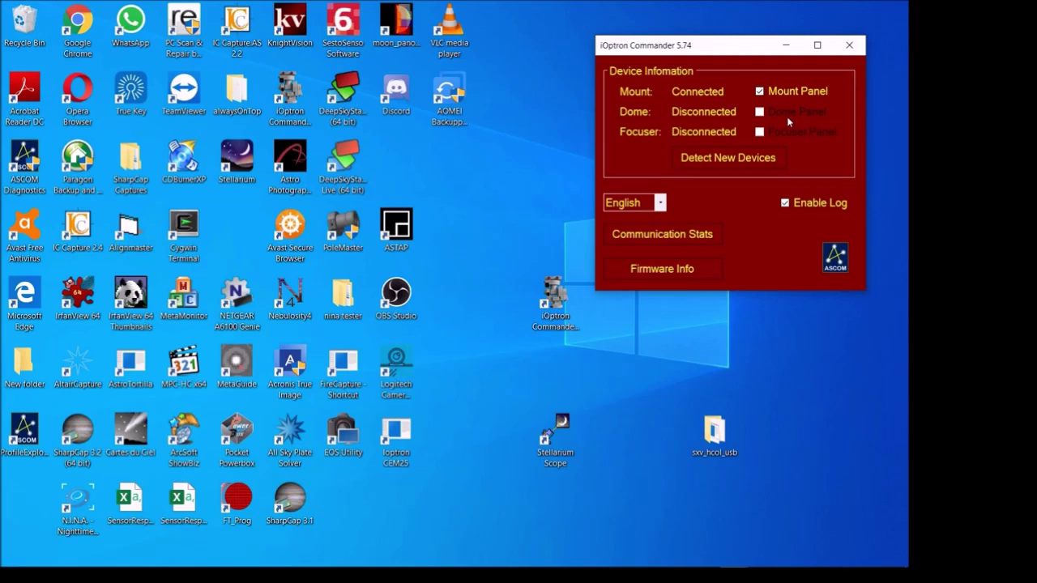
key("alt+Tab")
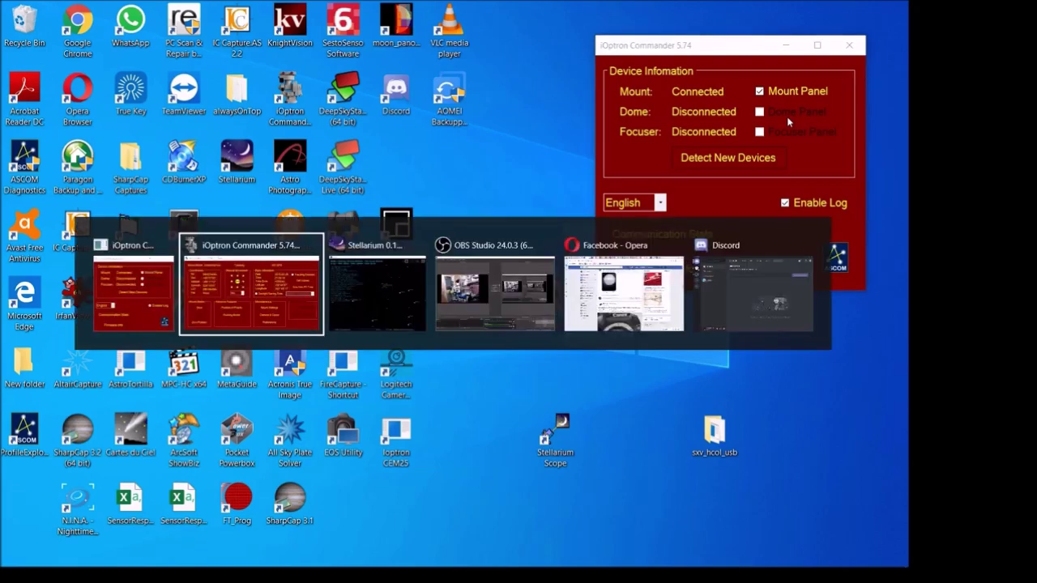
key("alt+Tab")
key("alt+Tab")
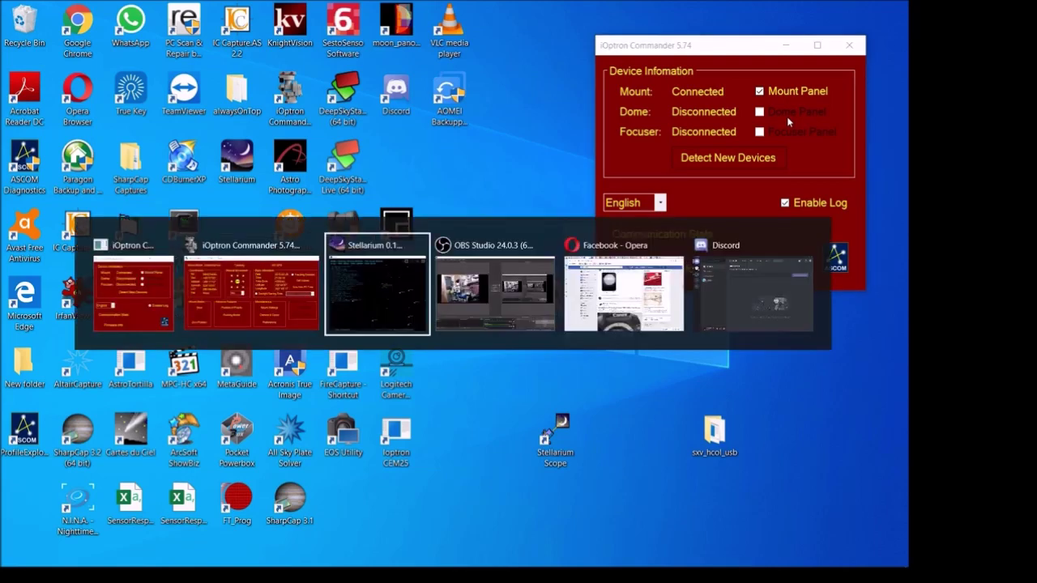